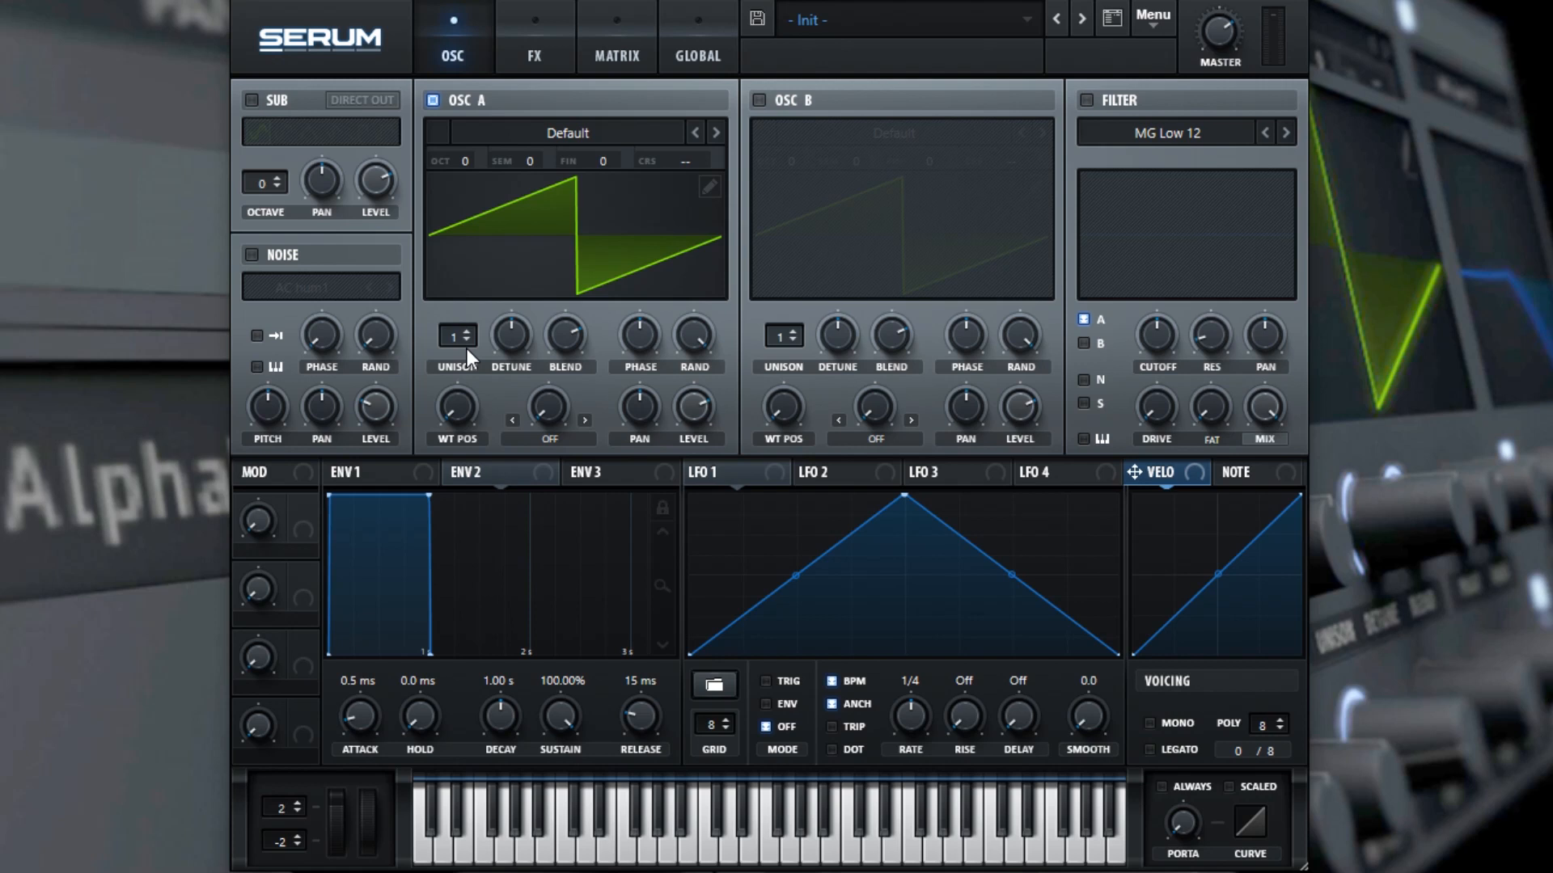
# Step: Raise oscillator A's unison to 12 voices
pyautogui.scroll(4, 466, 331)
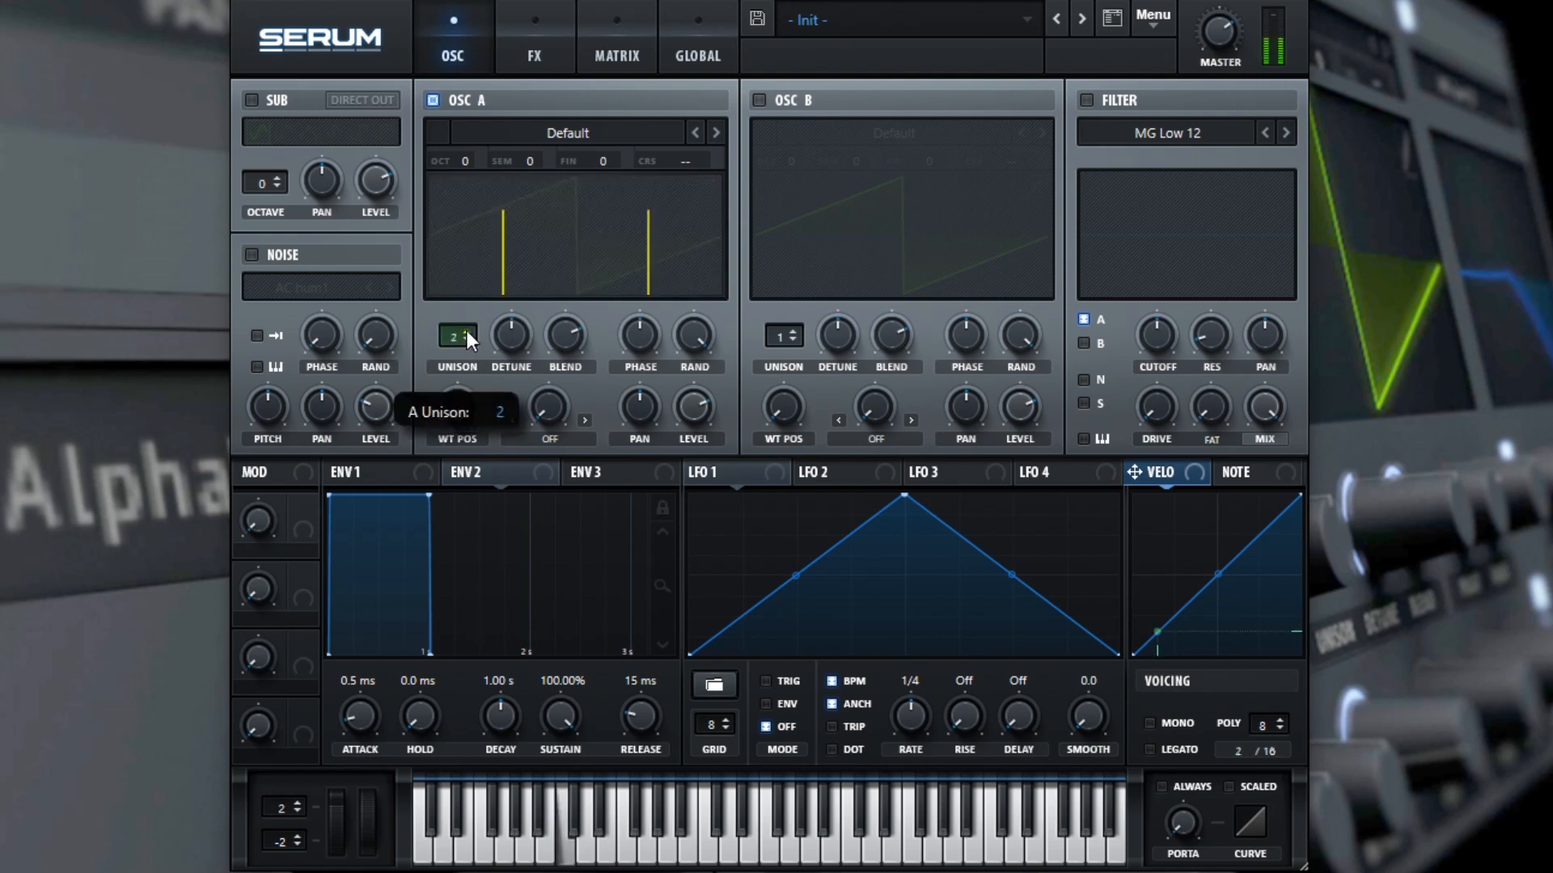
pyautogui.scroll(4, 468, 331)
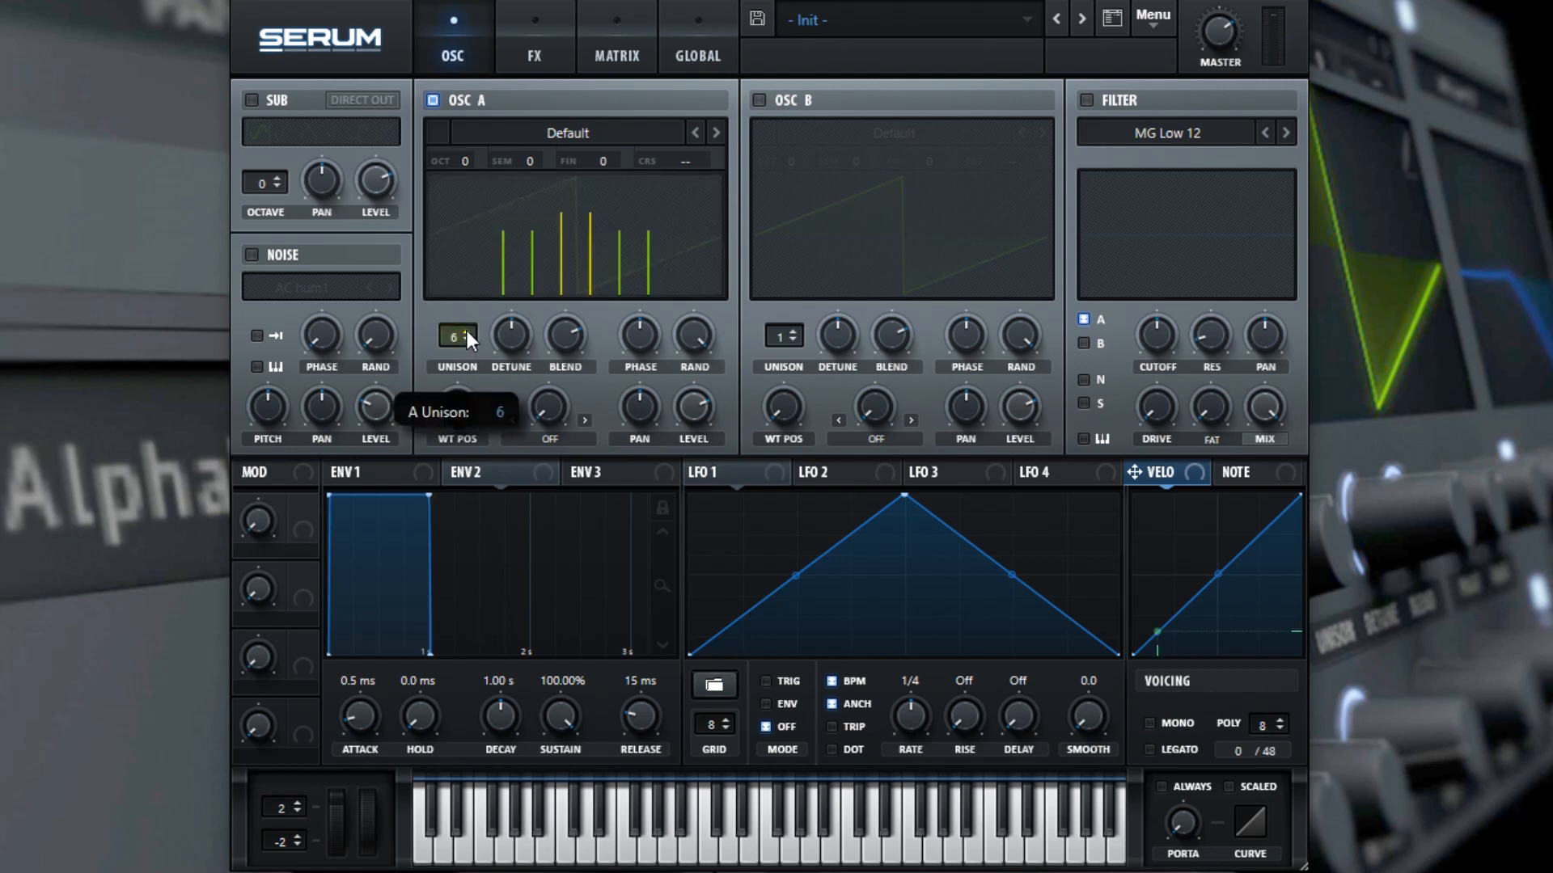
pyautogui.click(467, 332)
pyautogui.click(467, 332)
pyautogui.click(467, 330)
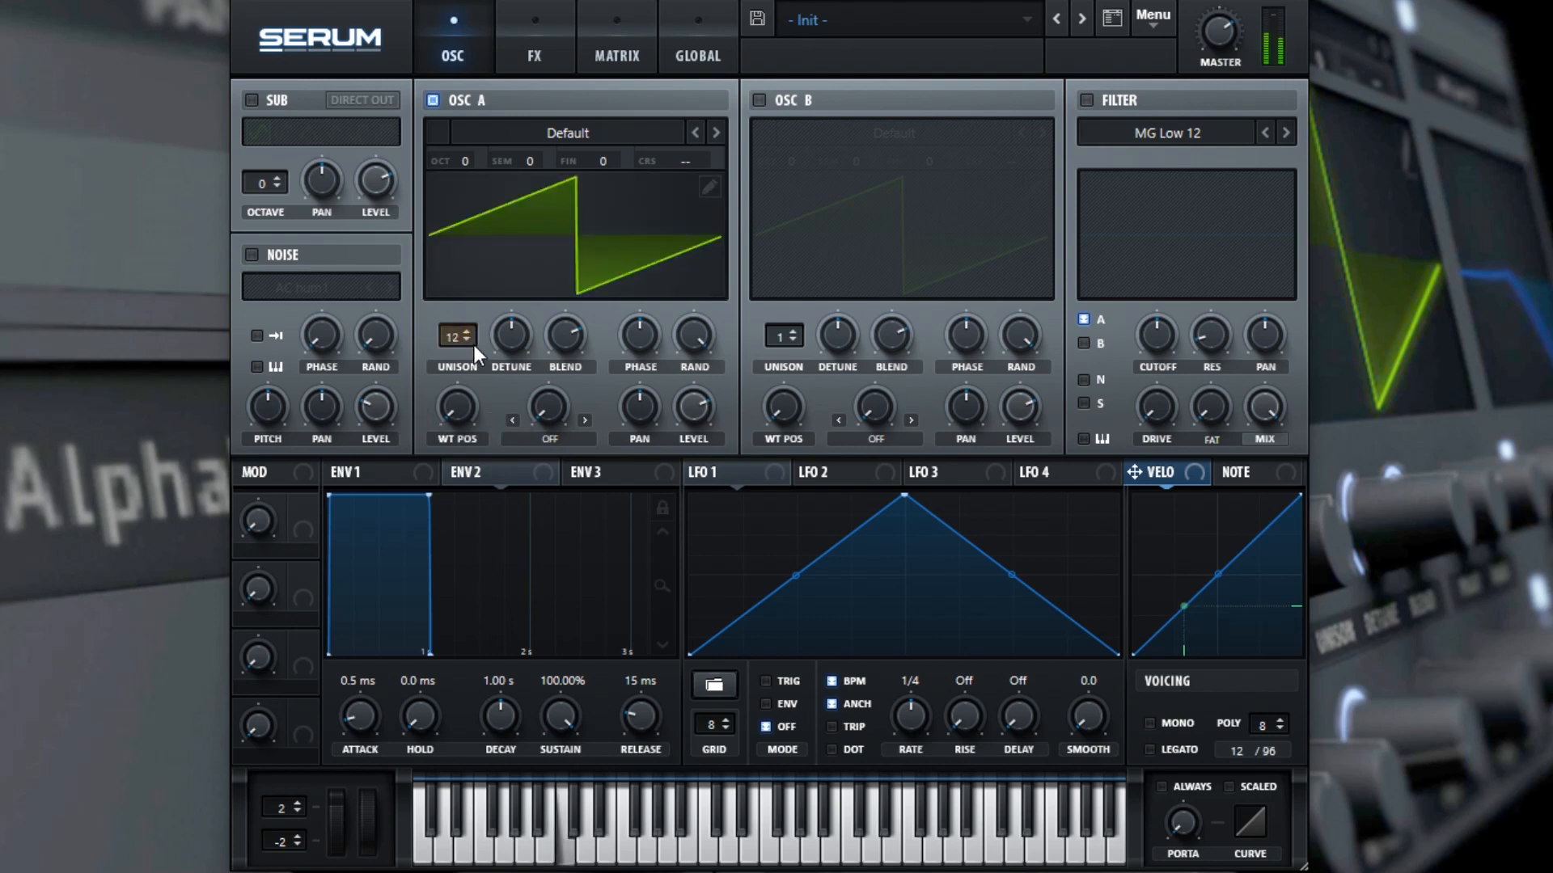
# Step: Reduce oscillator A's unison to 5 voices
pyautogui.click(469, 339)
pyautogui.click(470, 341)
pyautogui.click(470, 340)
pyautogui.click(470, 340)
pyautogui.click(470, 340)
pyautogui.click(469, 340)
pyautogui.click(470, 340)
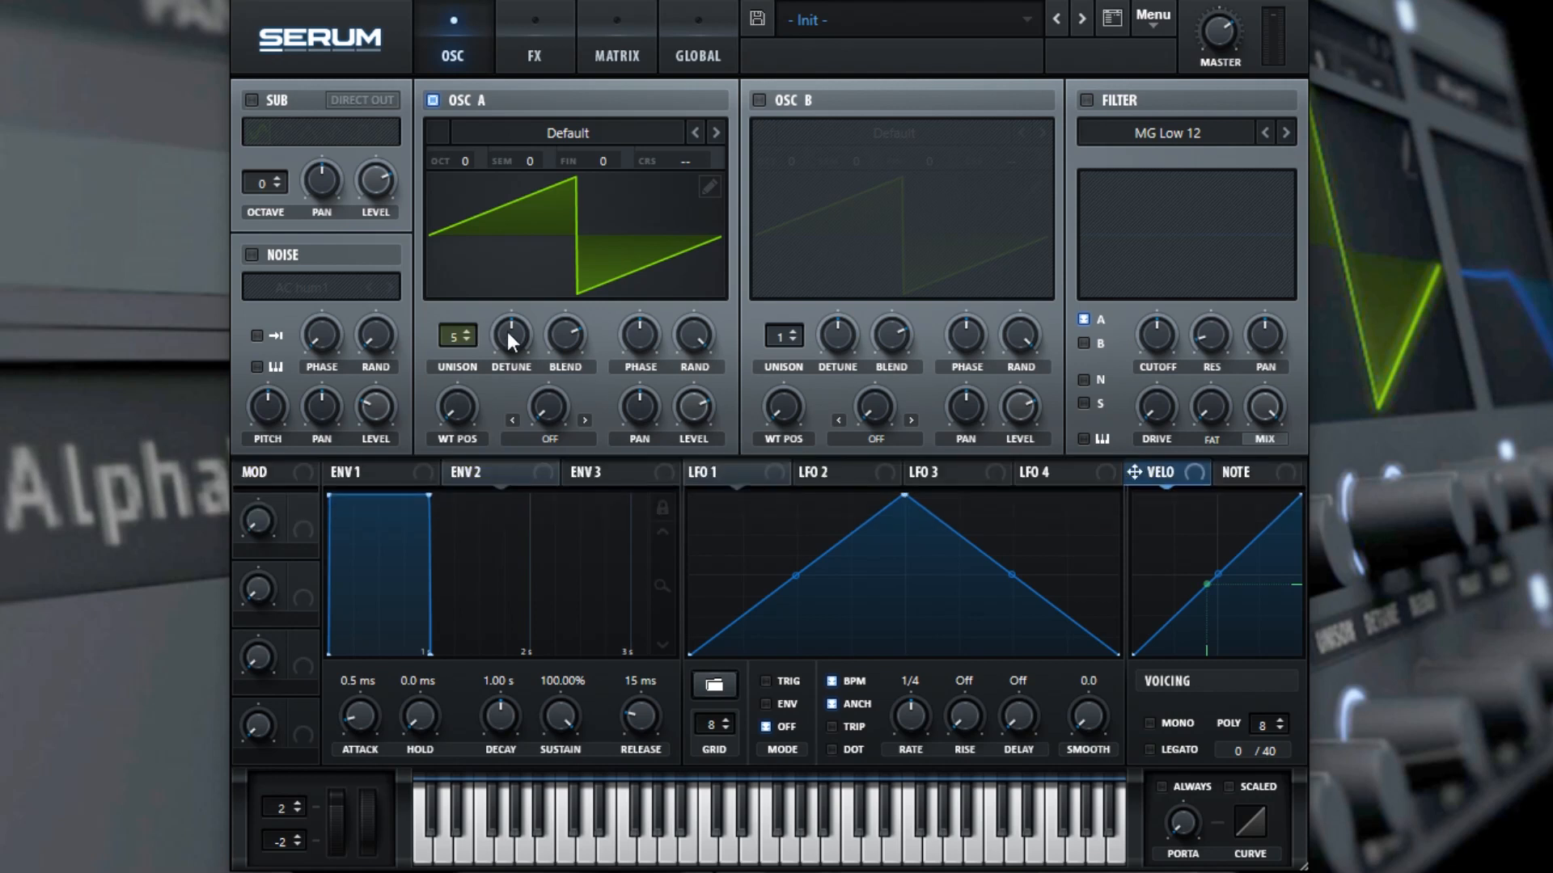
# Step: Try different detune amounts on the five-voice oscillator A and lower its blend
pyautogui.moveTo(508, 332); pyautogui.dragTo(503, 484)
pyautogui.moveTo(515, 327); pyautogui.dragTo(533, 218)
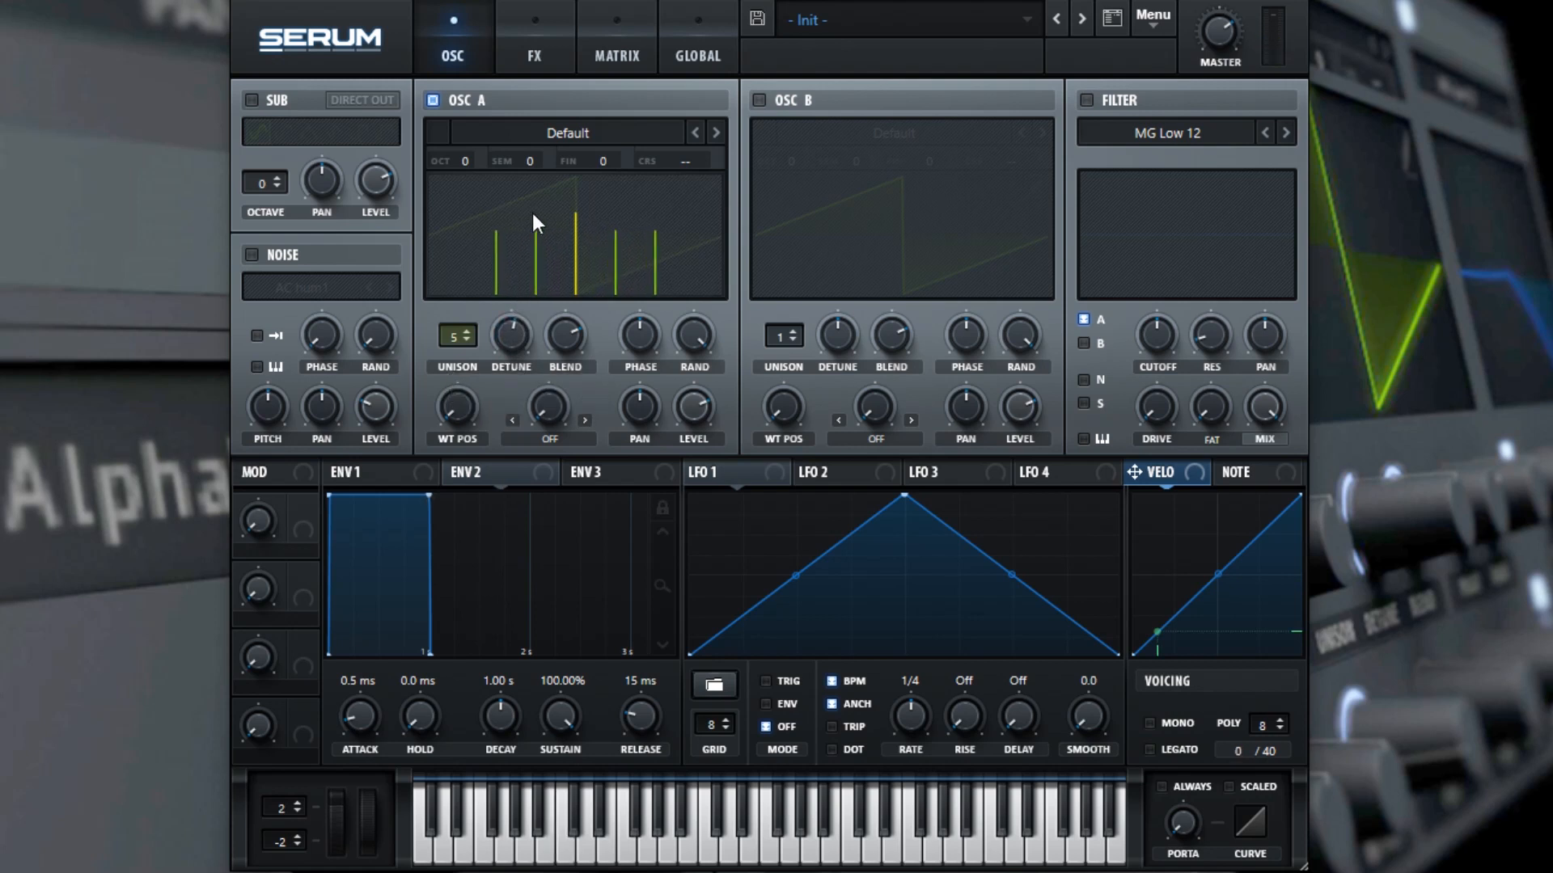
pyautogui.moveTo(498, 329)
pyautogui.mouseDown()
pyautogui.moveTo(508, 348)
pyautogui.moveTo(523, 323)
pyautogui.moveTo(518, 337)
pyautogui.mouseUp()
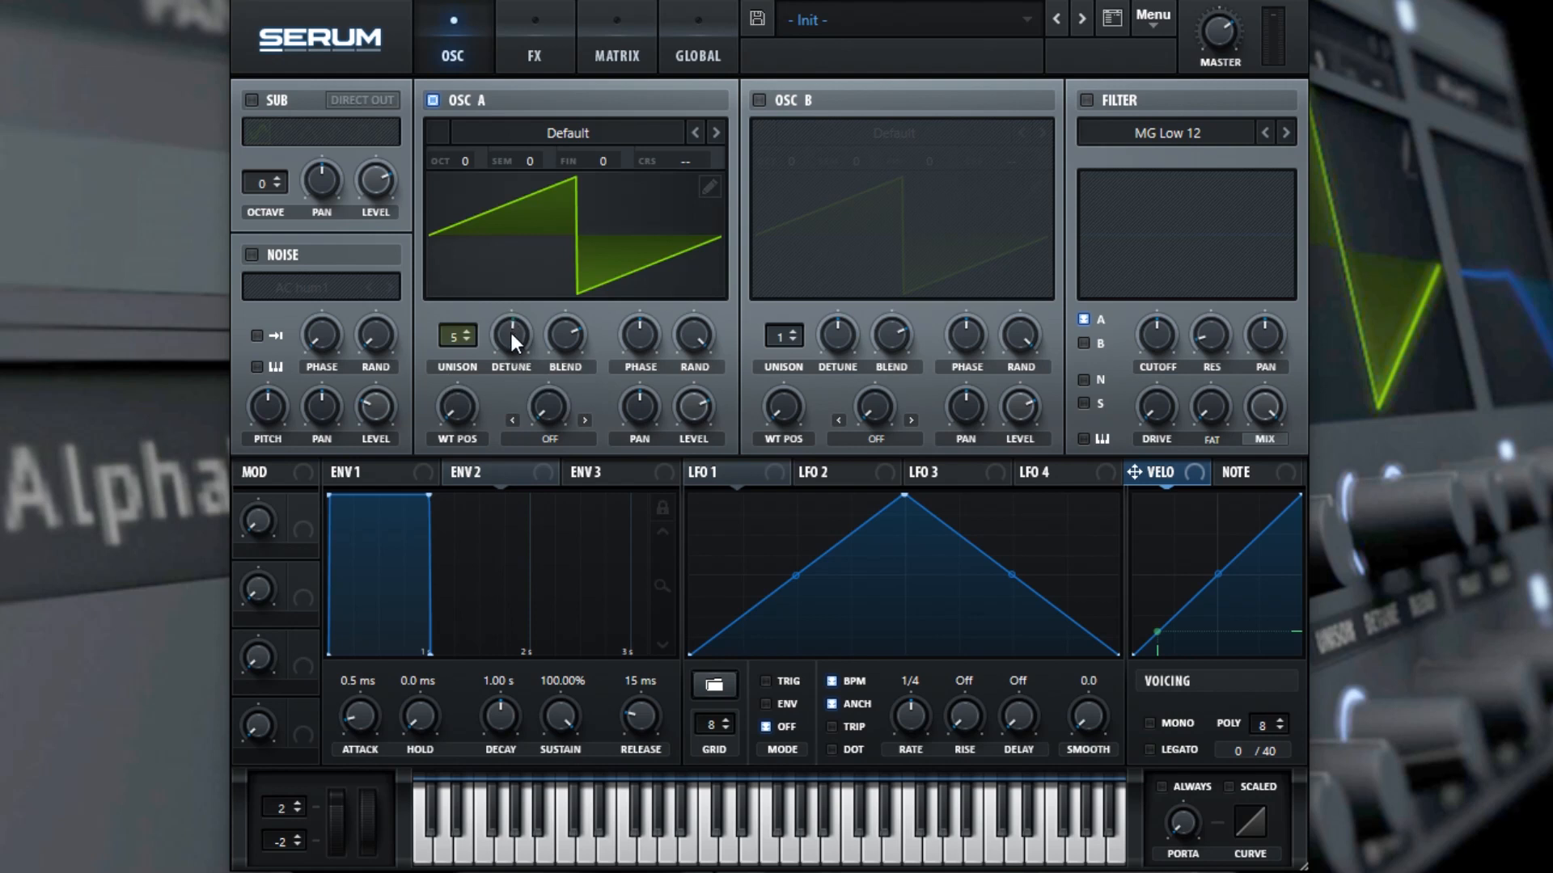
pyautogui.moveTo(513, 326)
pyautogui.mouseDown()
pyautogui.moveTo(521, 239)
pyautogui.moveTo(522, 339)
pyautogui.mouseUp()
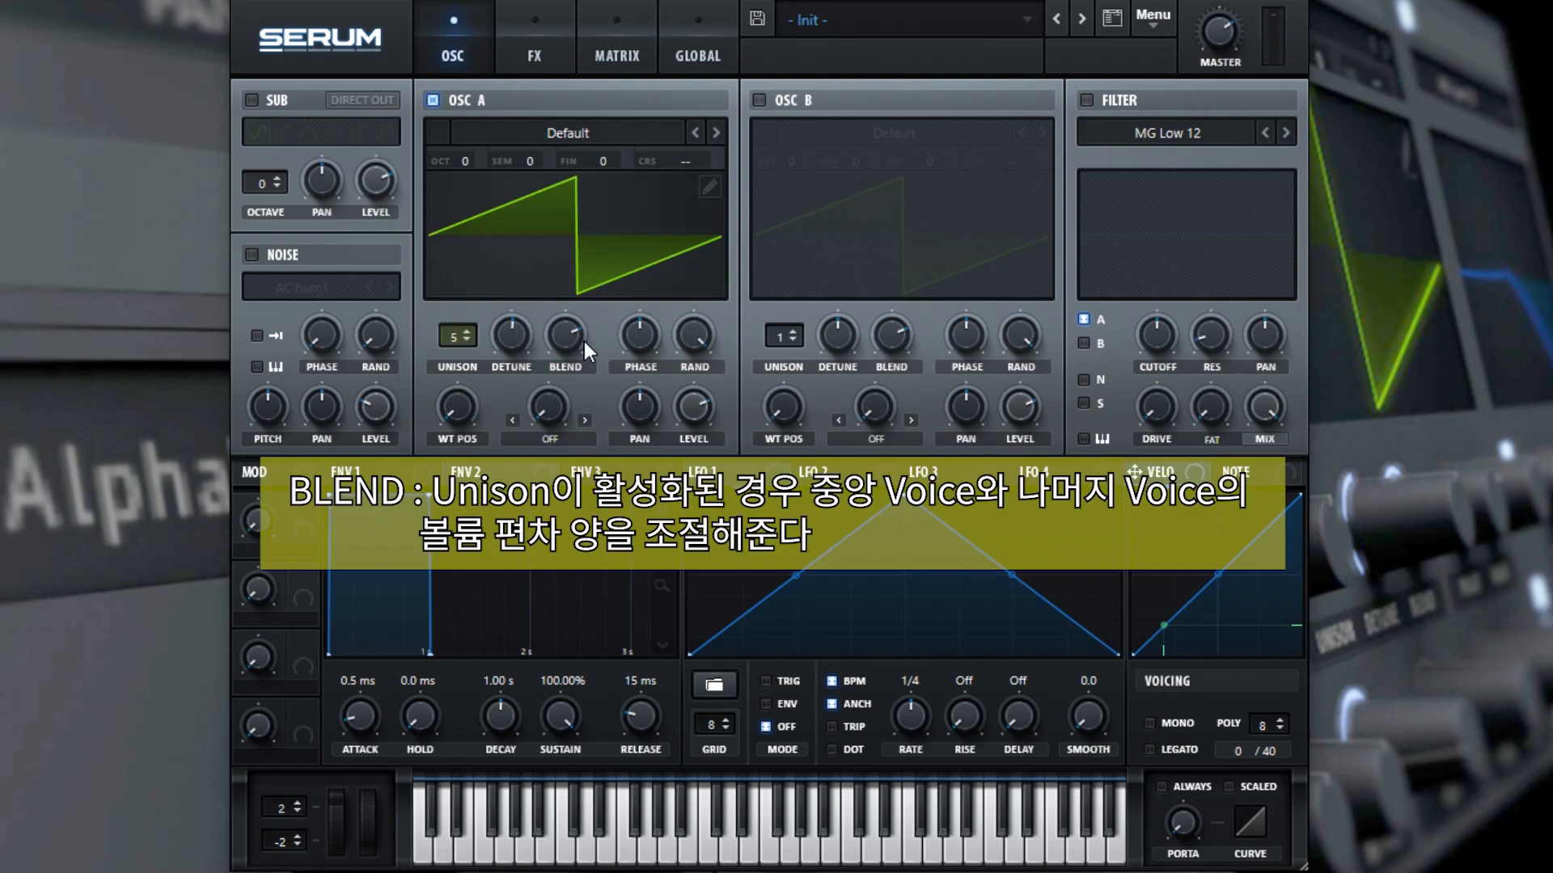
pyautogui.moveTo(569, 336); pyautogui.dragTo(566, 431)
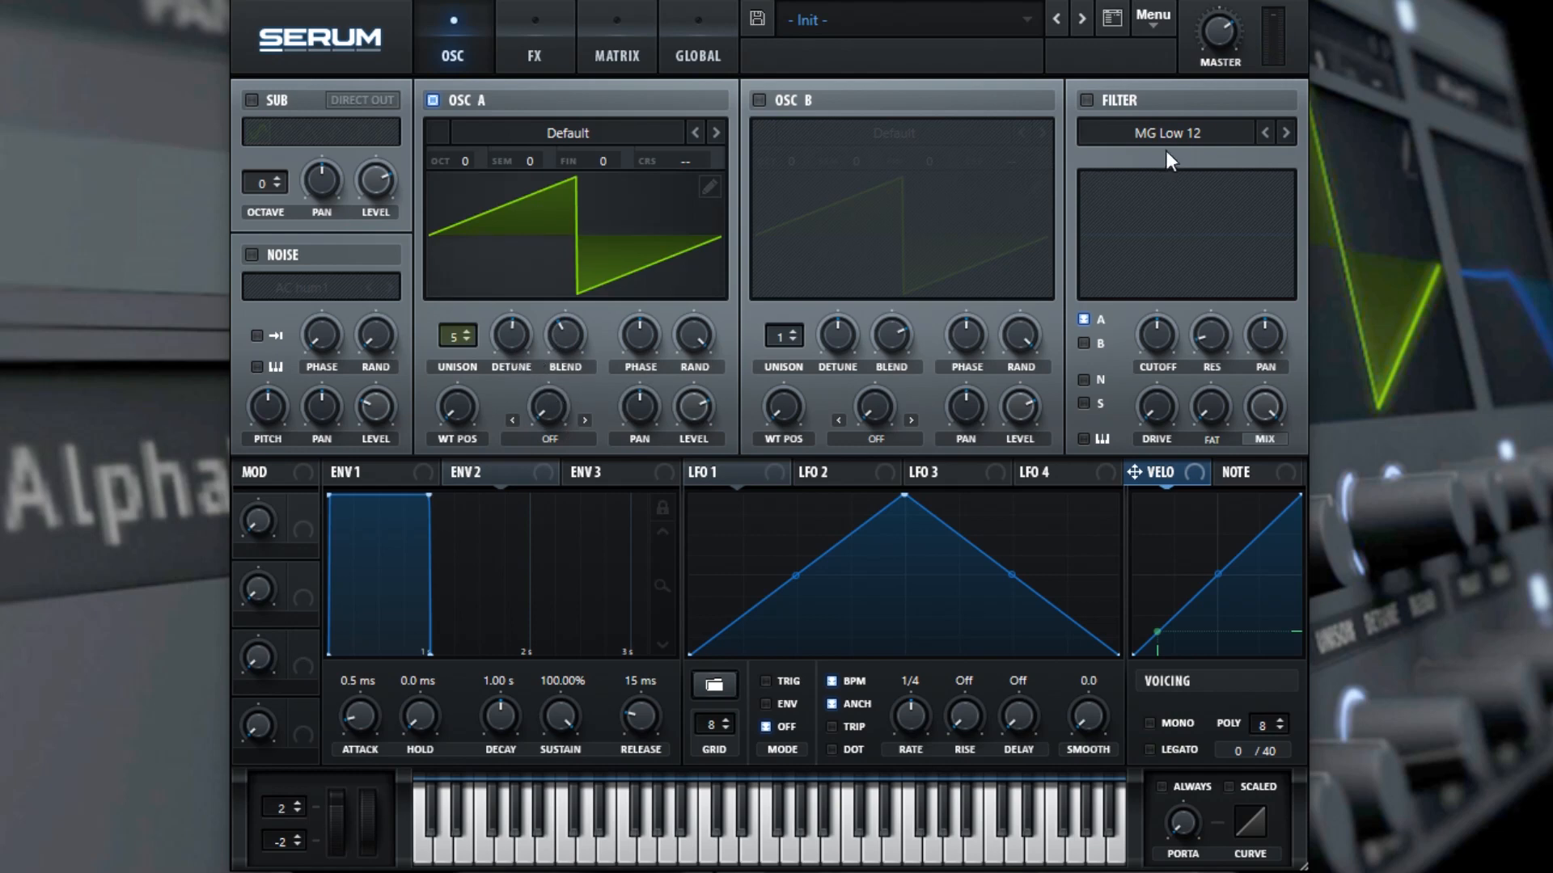
# Step: Reset the whole patch by initializing the preset
pyautogui.click(1151, 15)
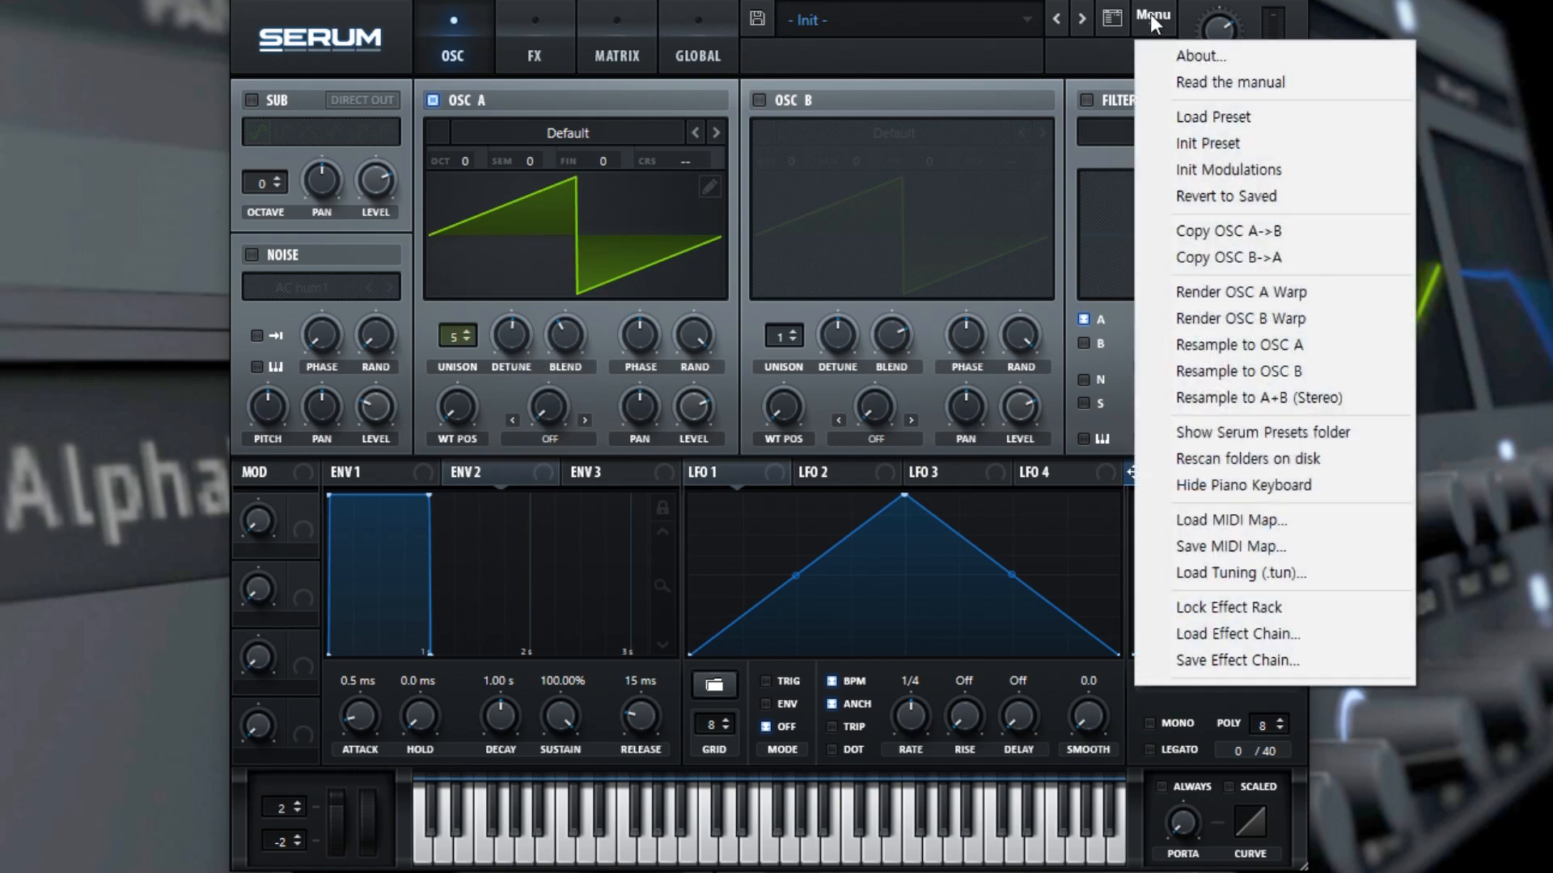
pyautogui.click(1198, 142)
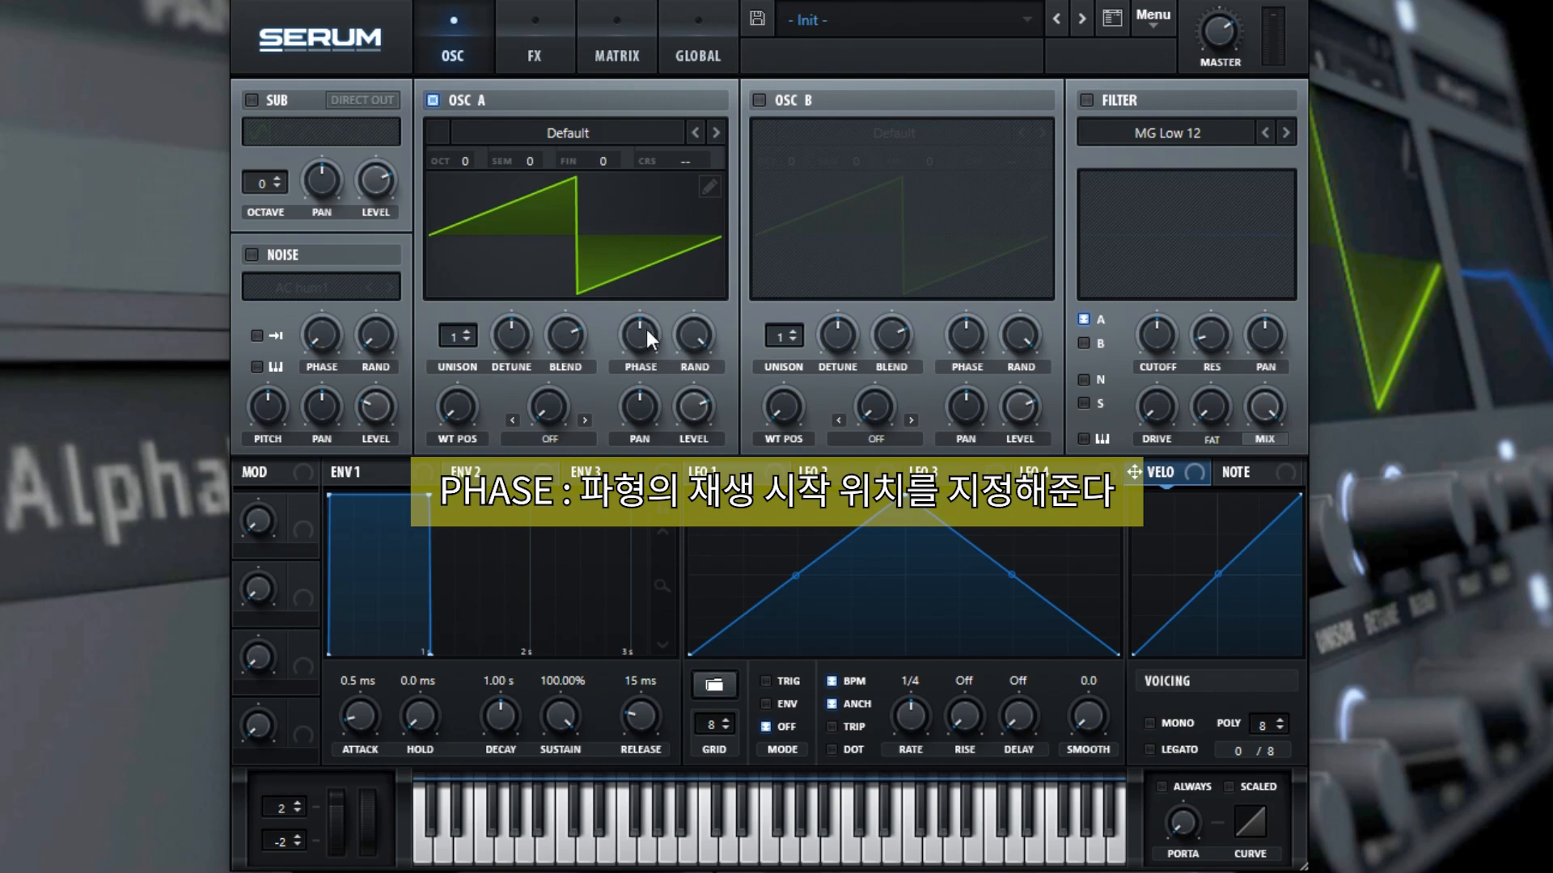
# Step: Try shifting oscillator A's starting phase and narrowing its random phase range
pyautogui.moveTo(638, 324)
pyautogui.mouseDown()
pyautogui.moveTo(638, 365)
pyautogui.moveTo(641, 303)
pyautogui.moveTo(641, 376)
pyautogui.moveTo(643, 331)
pyautogui.moveTo(589, 473)
pyautogui.moveTo(638, 321)
pyautogui.mouseUp()
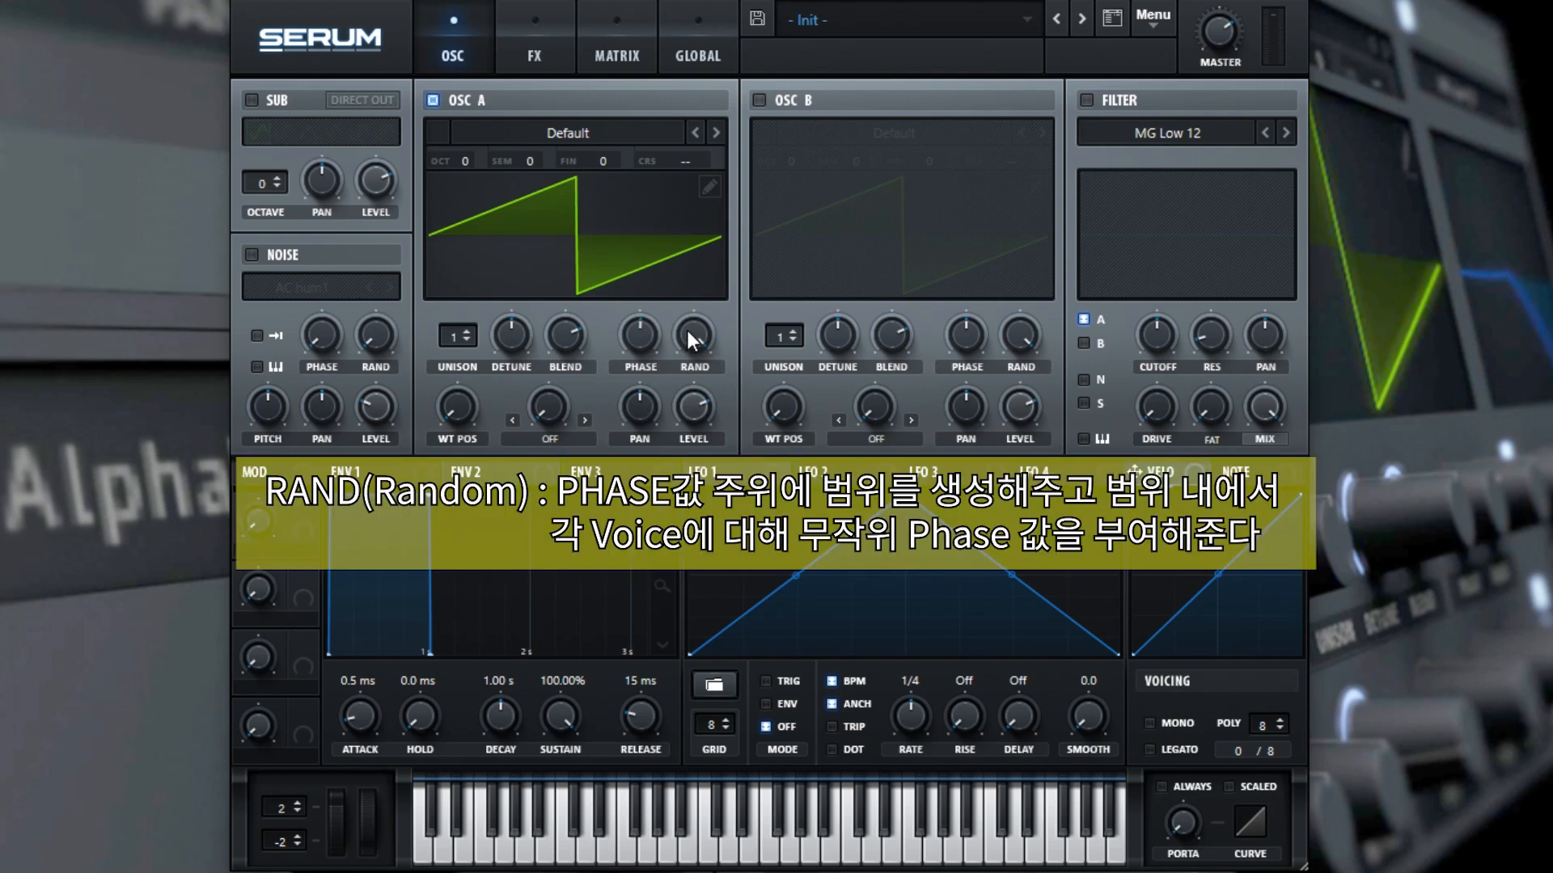
pyautogui.moveTo(688, 331); pyautogui.dragTo(685, 395)
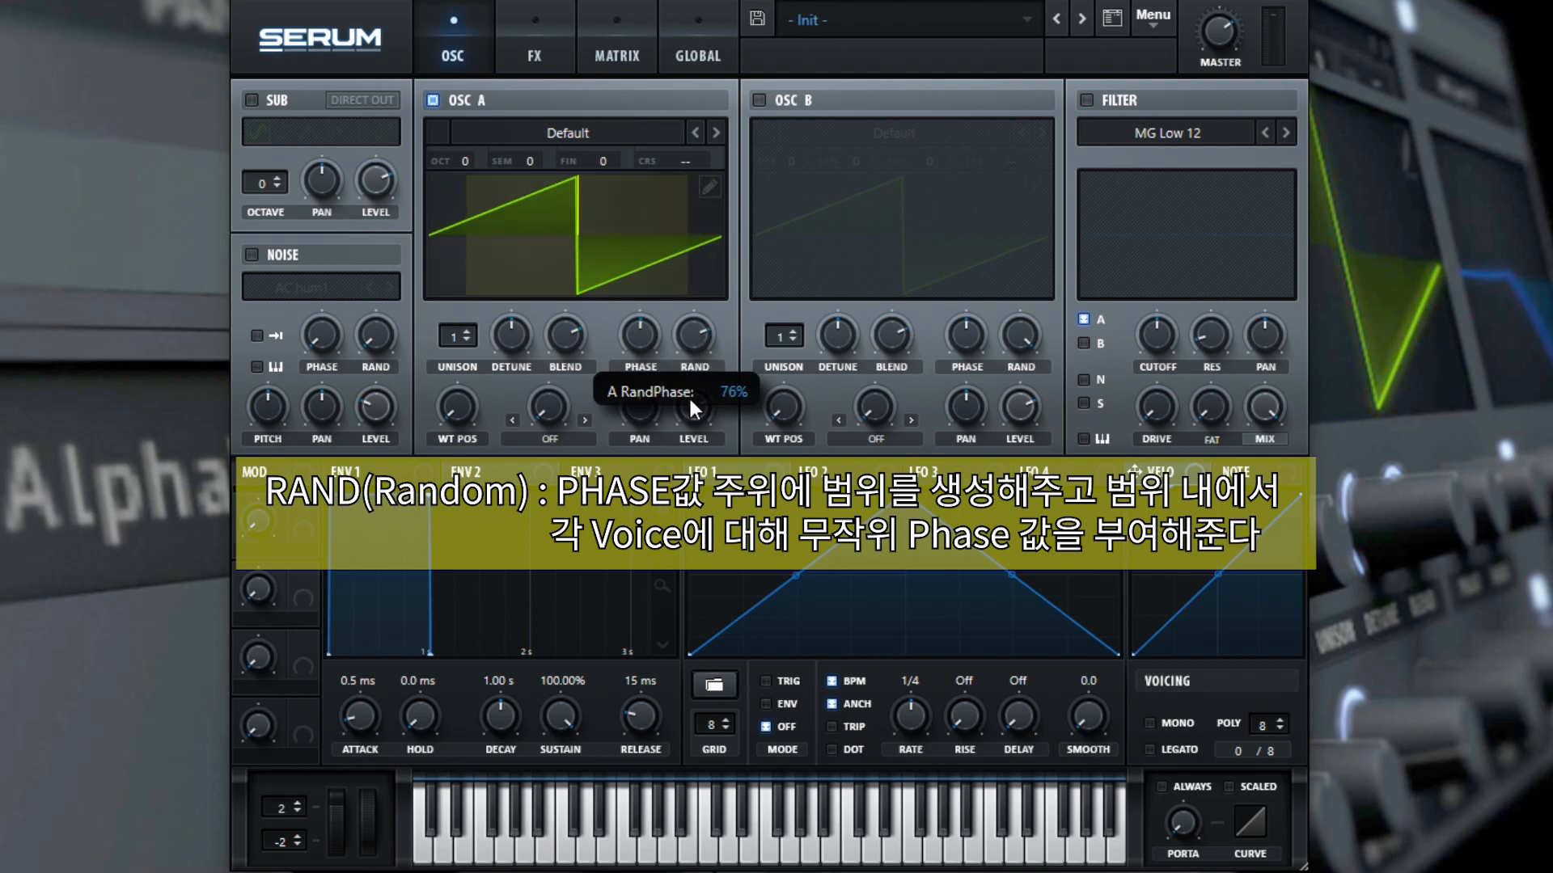
pyautogui.moveTo(688, 396); pyautogui.dragTo(688, 409)
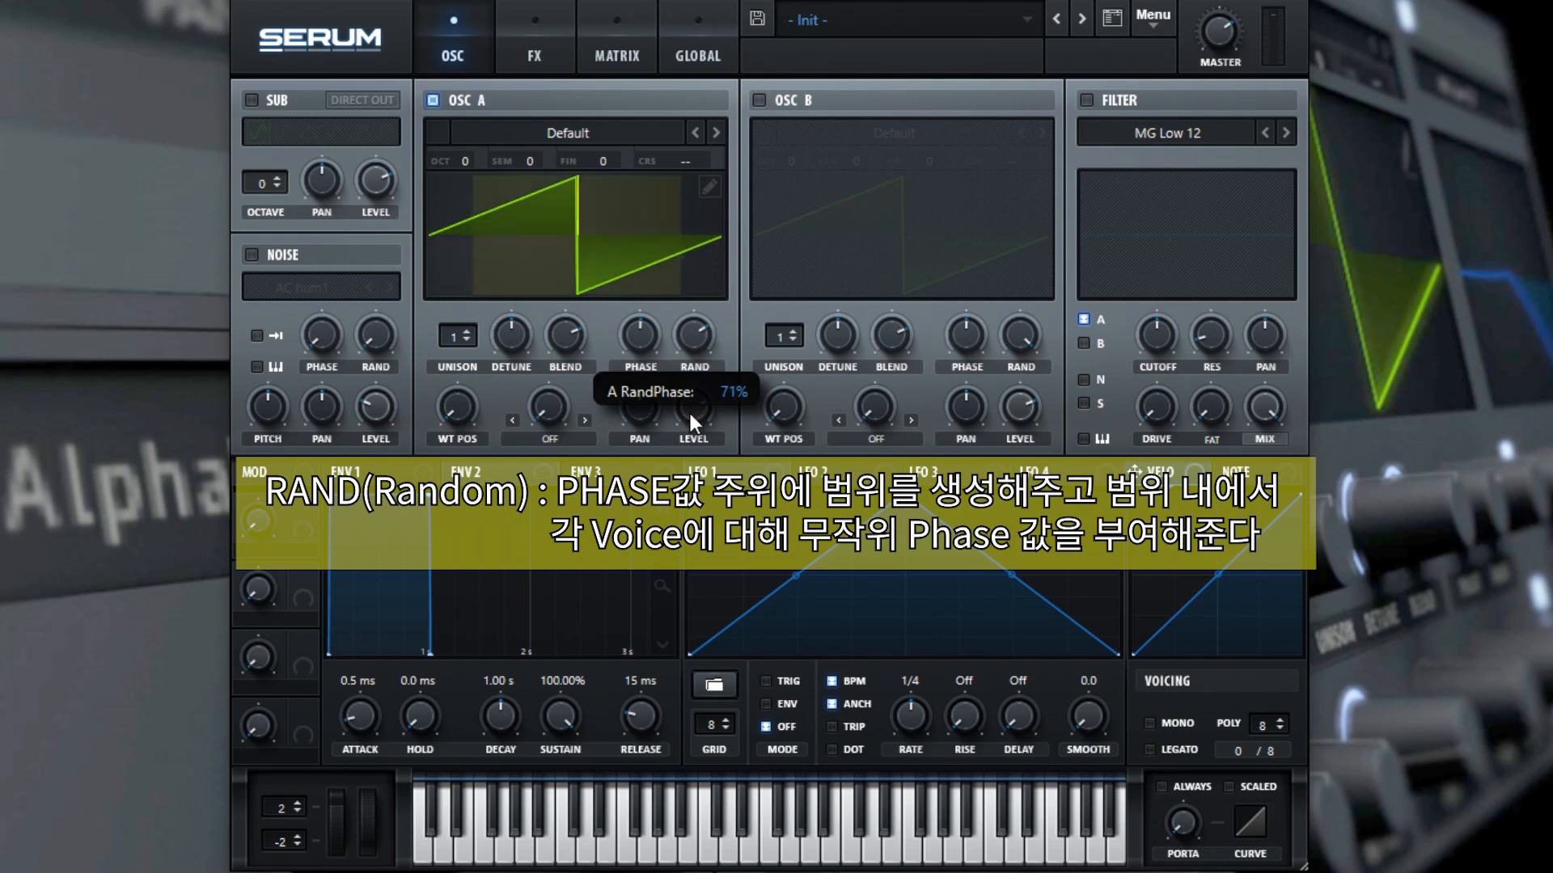
pyautogui.moveTo(688, 410); pyautogui.dragTo(631, 611)
pyautogui.moveTo(639, 334)
pyautogui.mouseDown()
pyautogui.moveTo(636, 395)
pyautogui.moveTo(634, 372)
pyautogui.mouseUp()
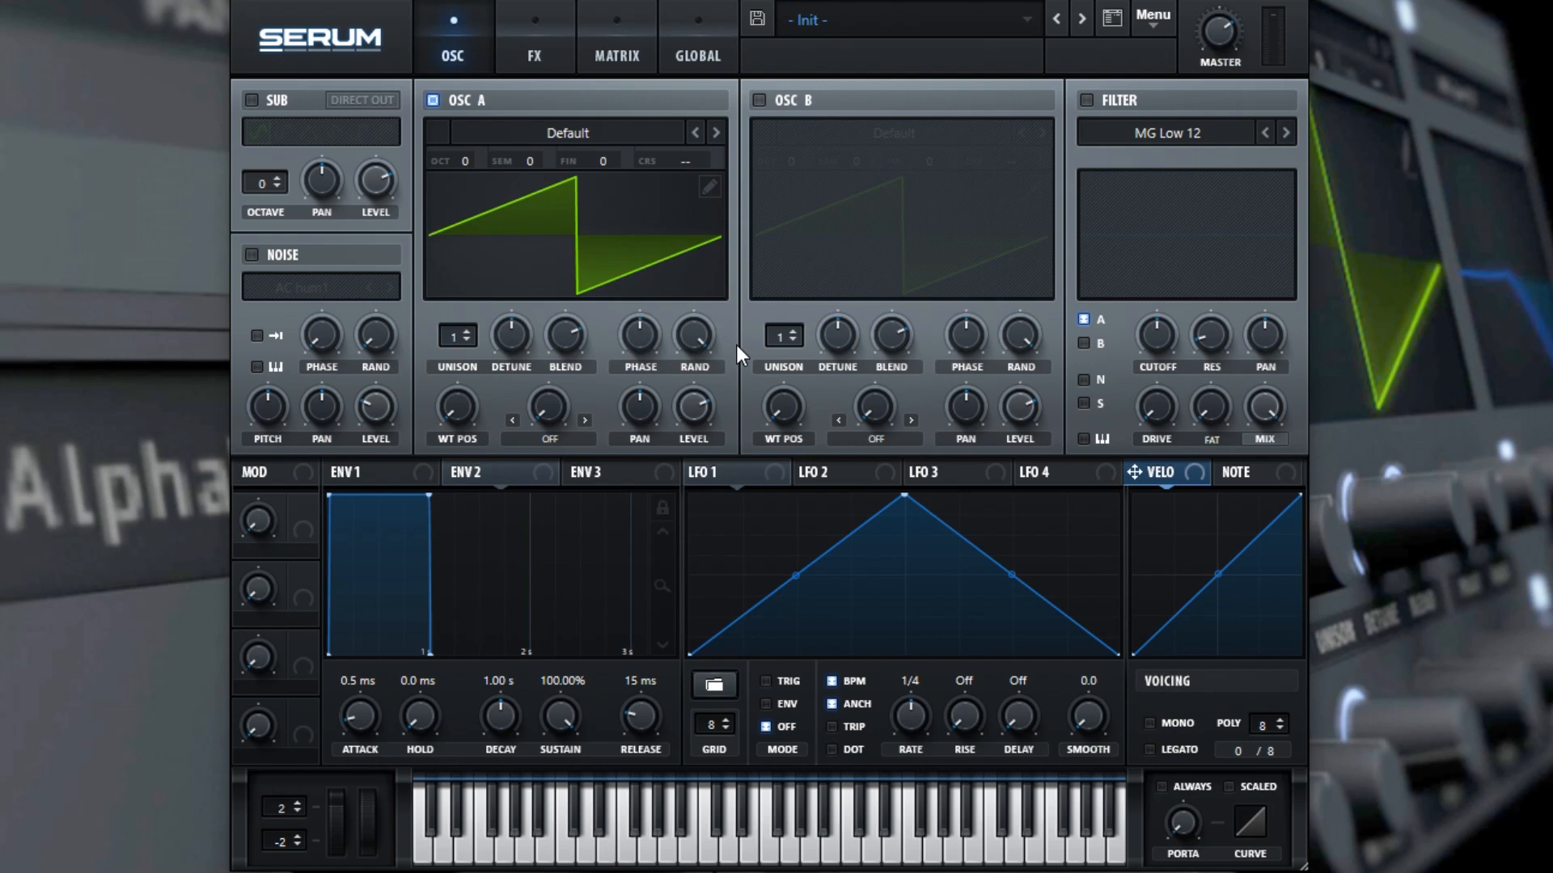
# Step: Enable oscillator B and invert its saw waveform with Flip Vertical (phase invert) in the wavetable editor
pyautogui.click(776, 100)
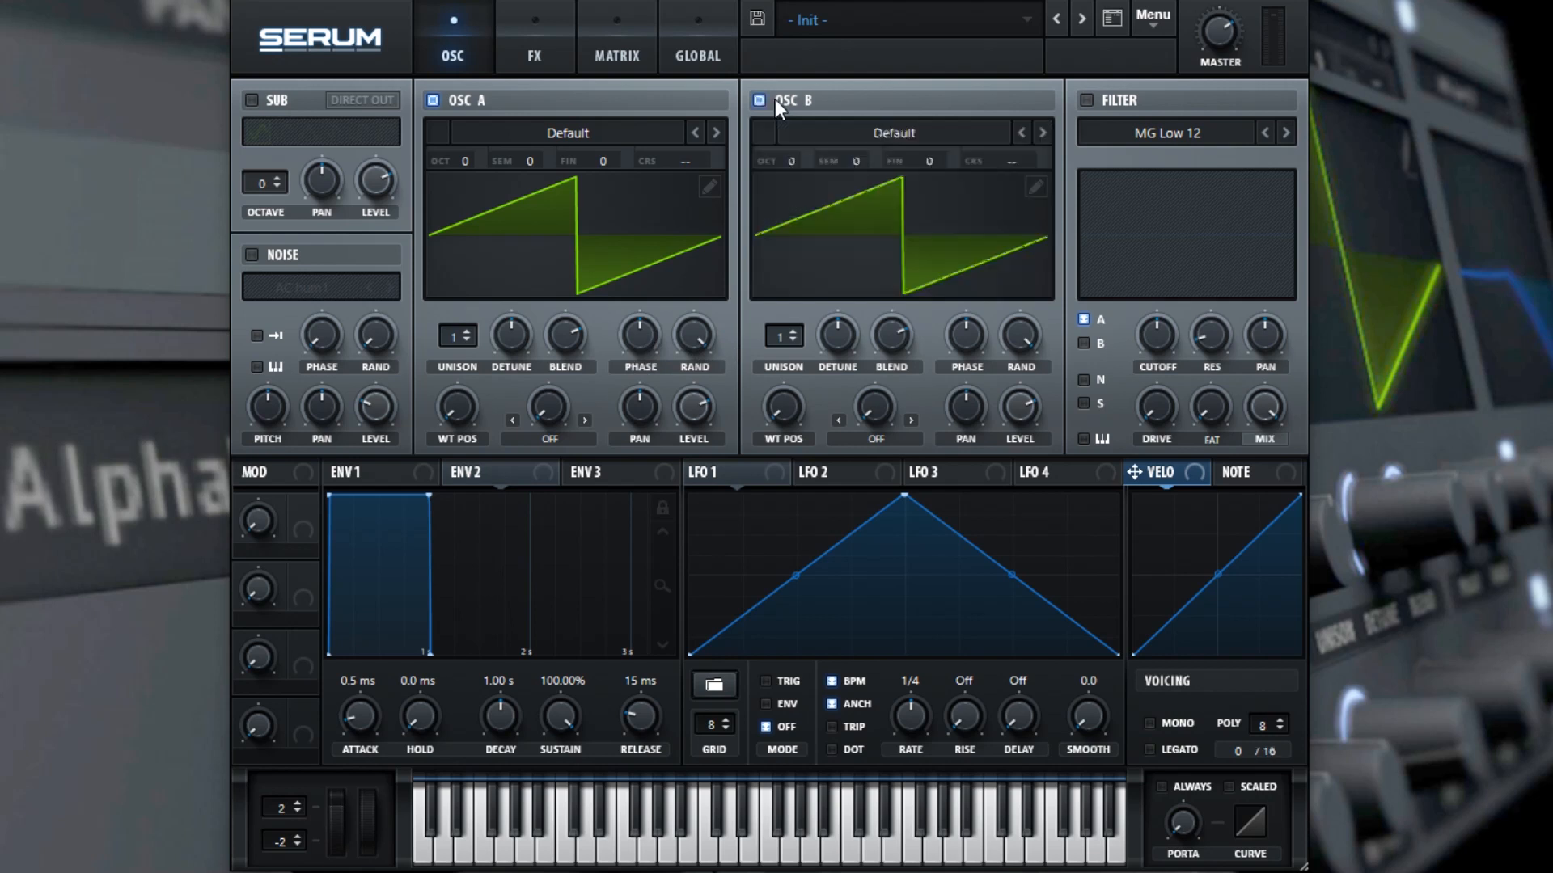
pyautogui.click(1034, 185)
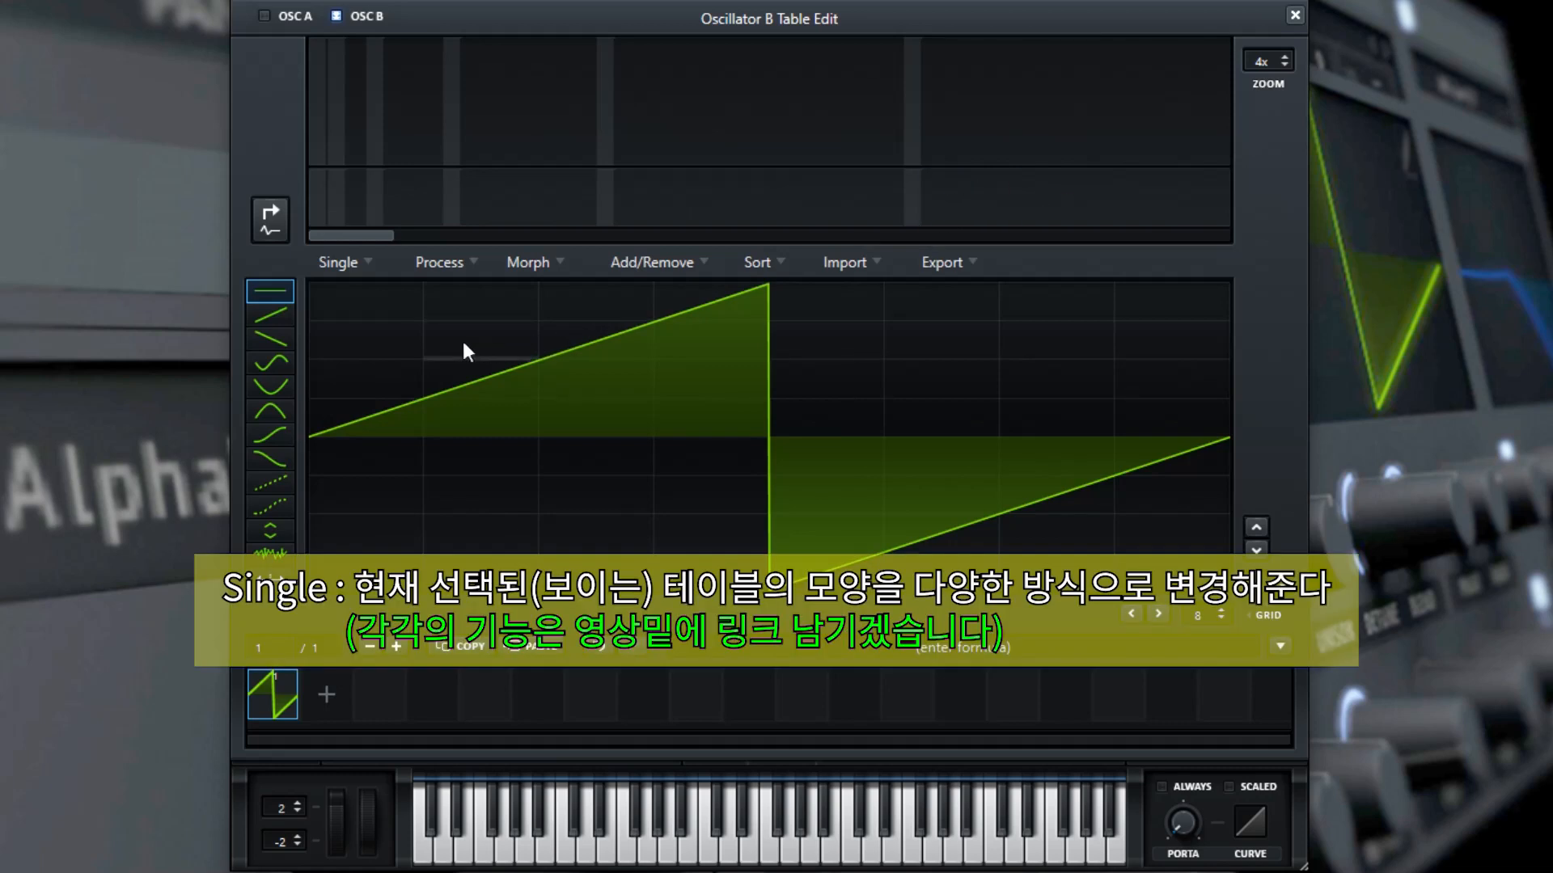
pyautogui.click(351, 252)
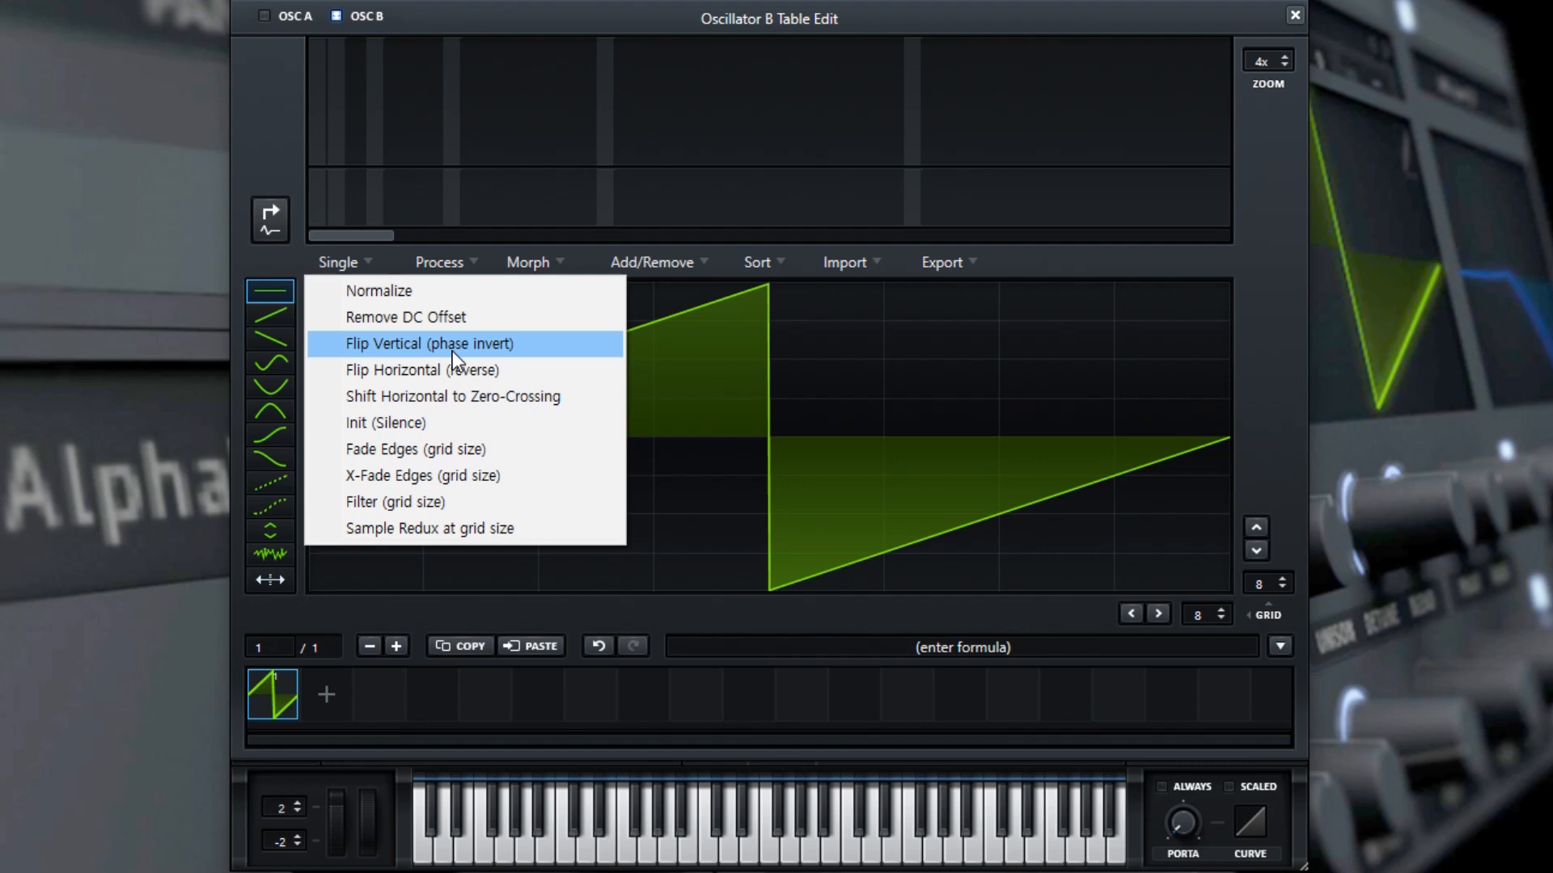
pyautogui.click(452, 351)
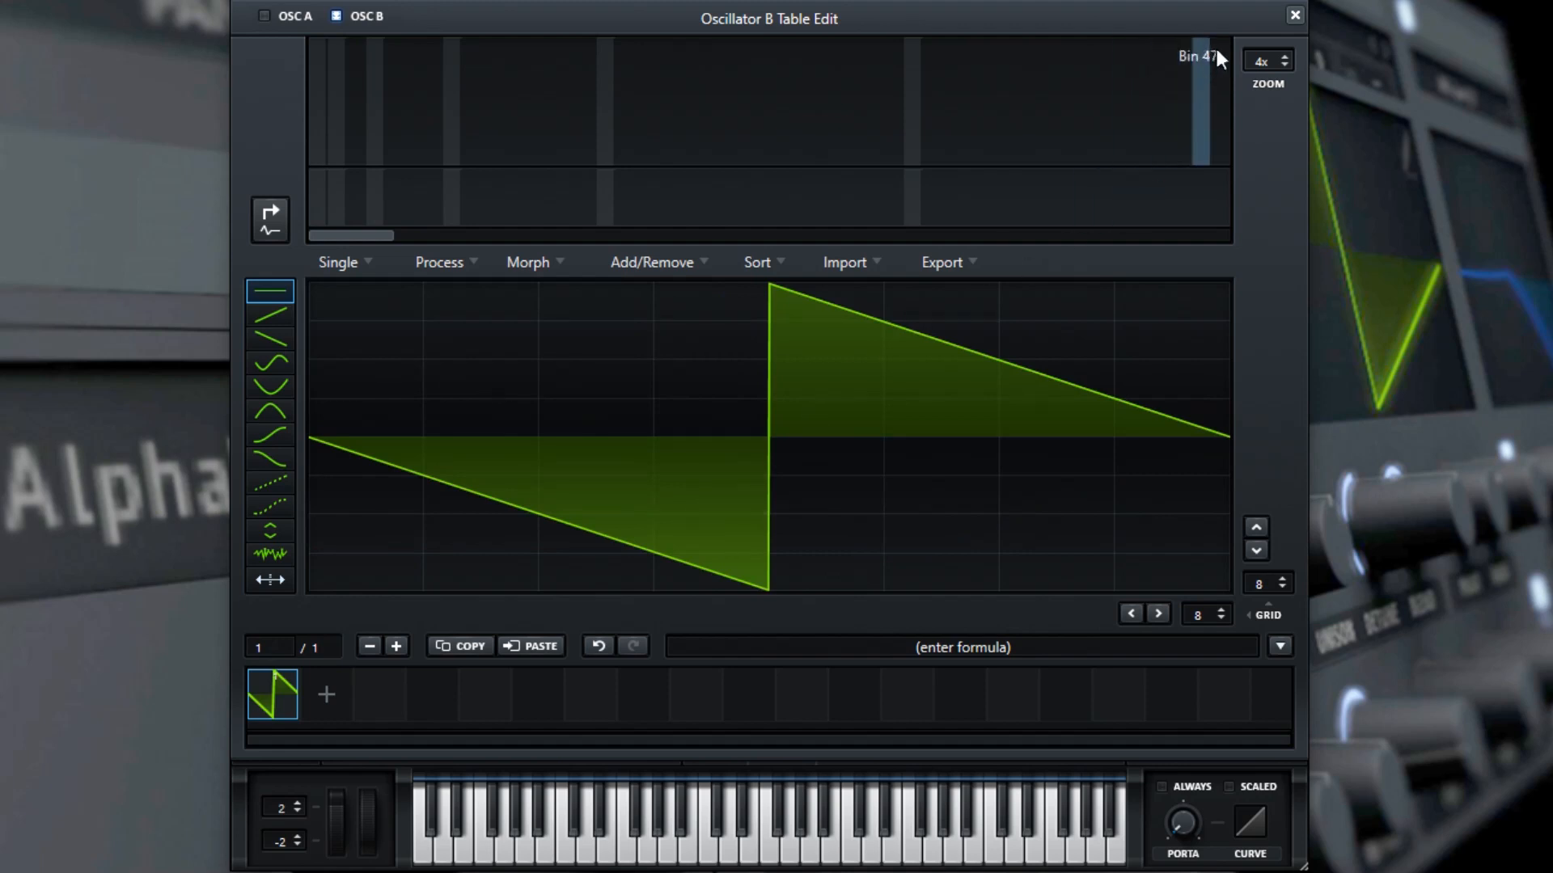
pyautogui.click(1294, 14)
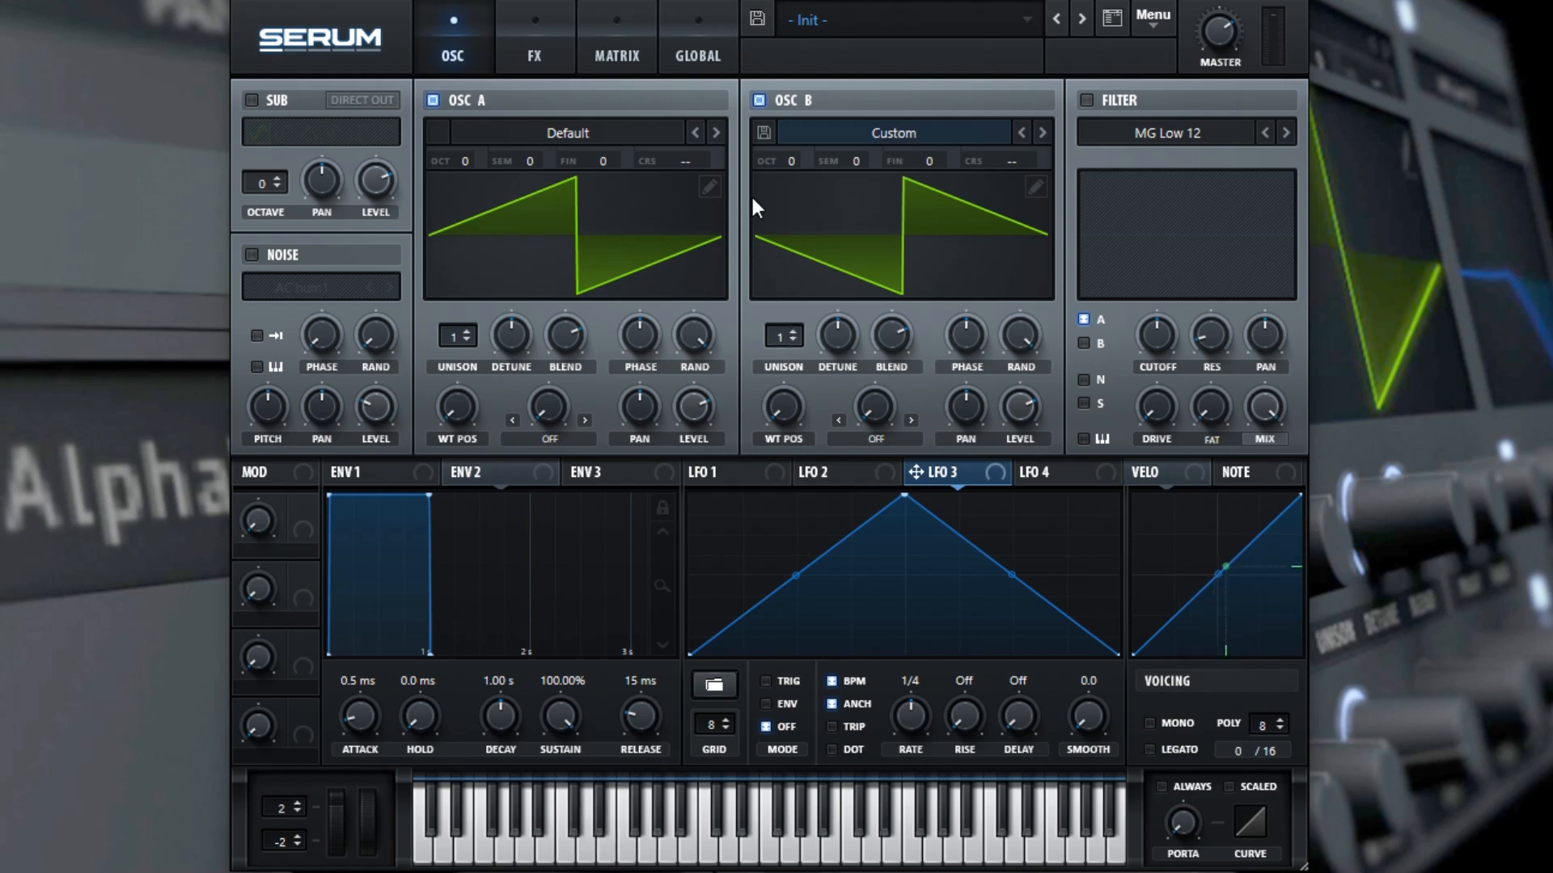
# Step: Compare the sound with oscillator B off and on, and try a different starting phase on it before restoring the default
pyautogui.click(758, 100)
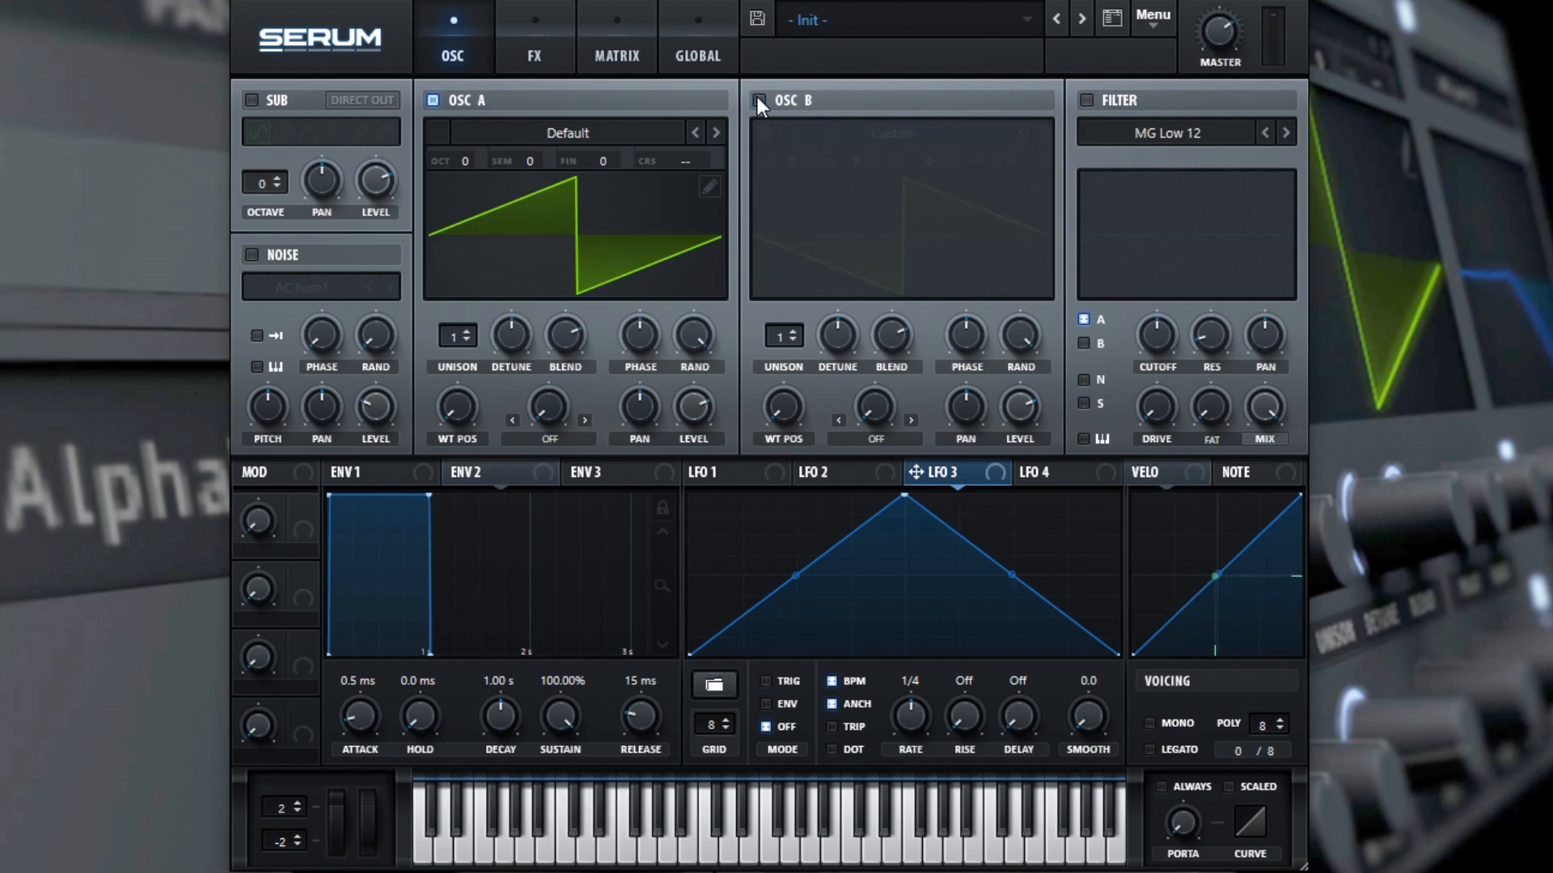
pyautogui.click(758, 100)
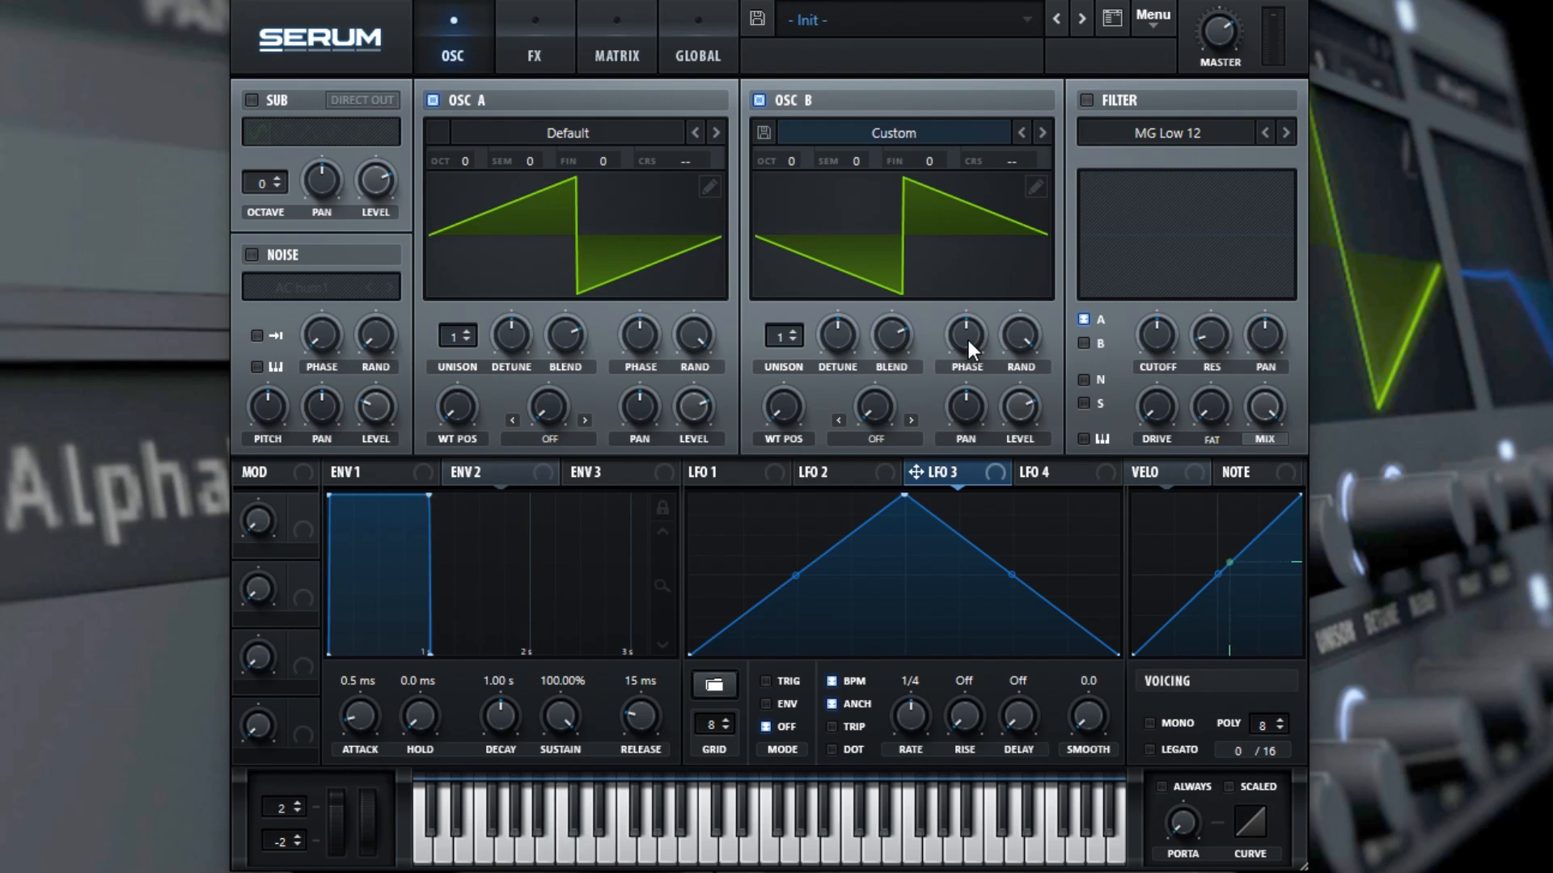
pyautogui.moveTo(969, 338)
pyautogui.mouseDown()
pyautogui.moveTo(964, 378)
pyautogui.moveTo(978, 323)
pyautogui.mouseUp()
pyautogui.doubleClick(973, 335)
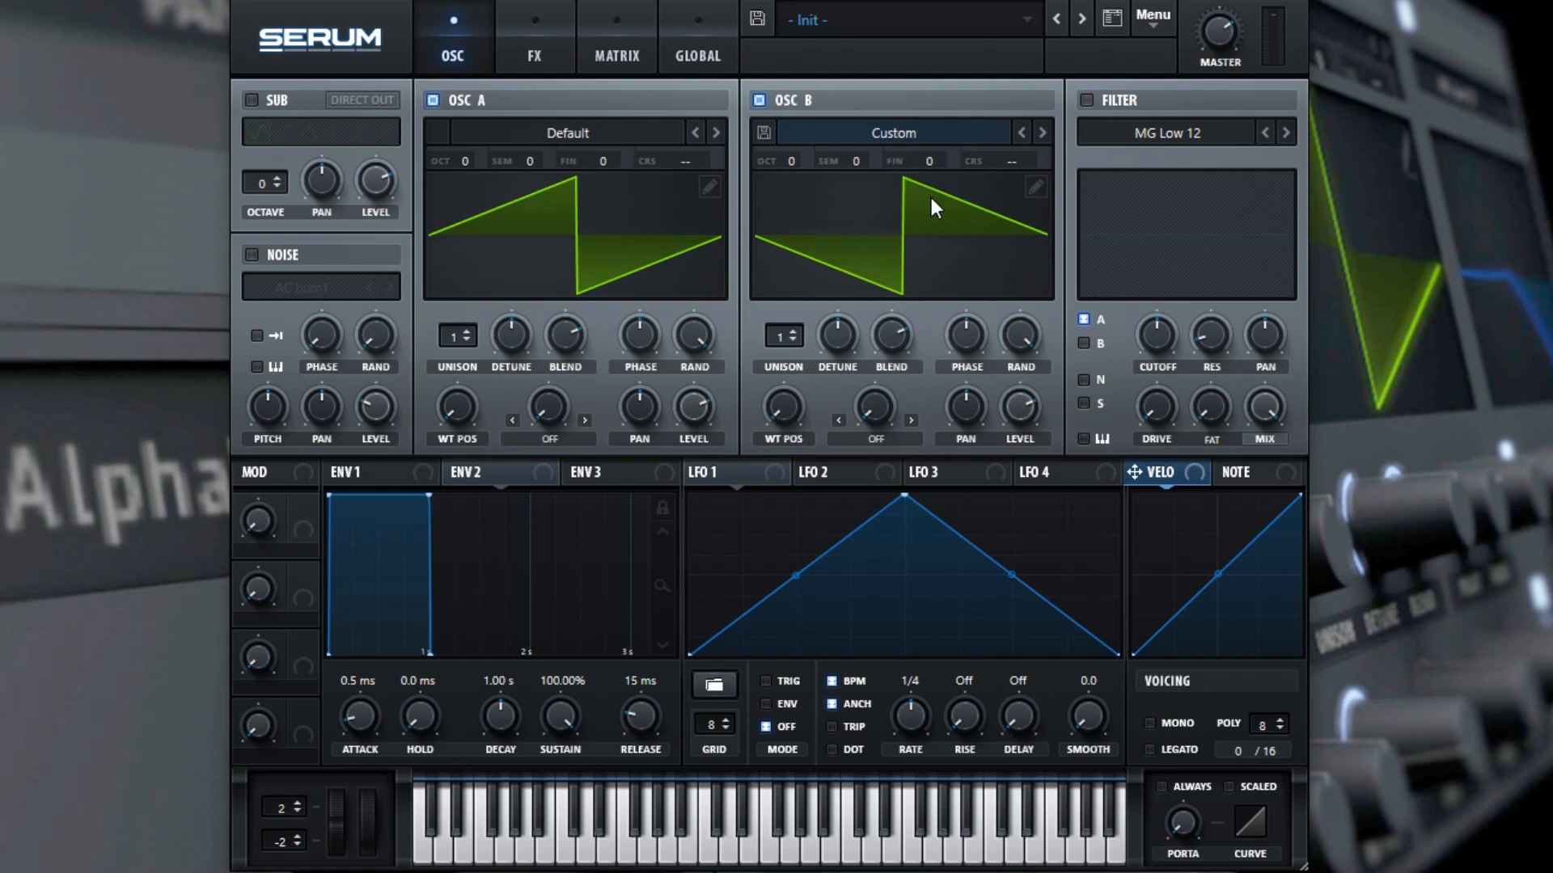
# Step: Redraw oscillator B's waveform as a square, with the first half at minimum and the second half at maximum
pyautogui.click(1035, 186)
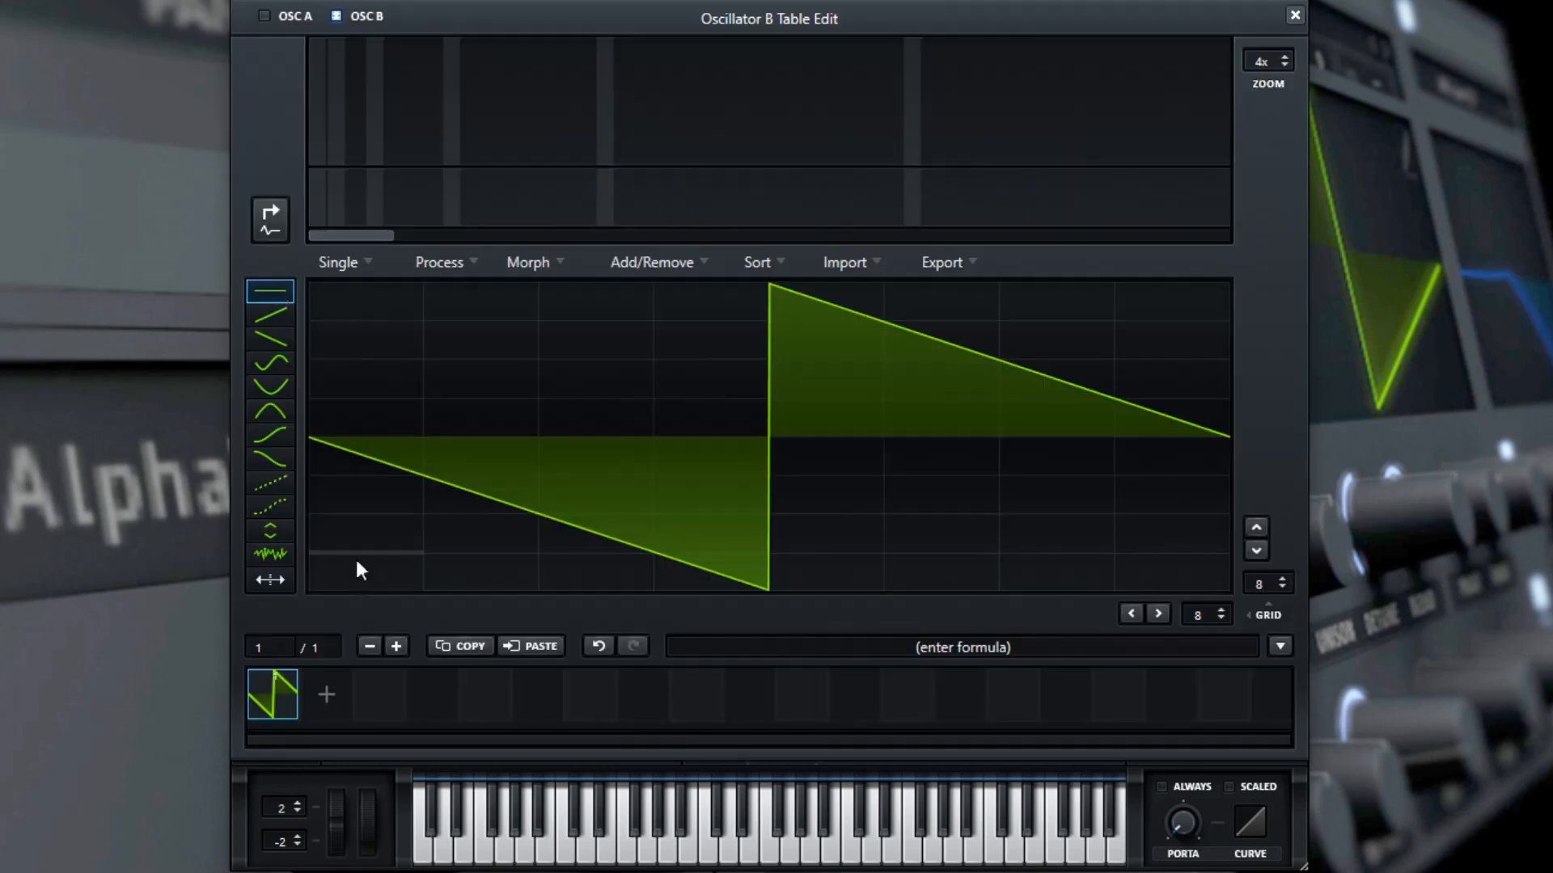
pyautogui.moveTo(349, 483); pyautogui.dragTo(703, 620)
pyautogui.moveTo(837, 300); pyautogui.dragTo(1230, 283)
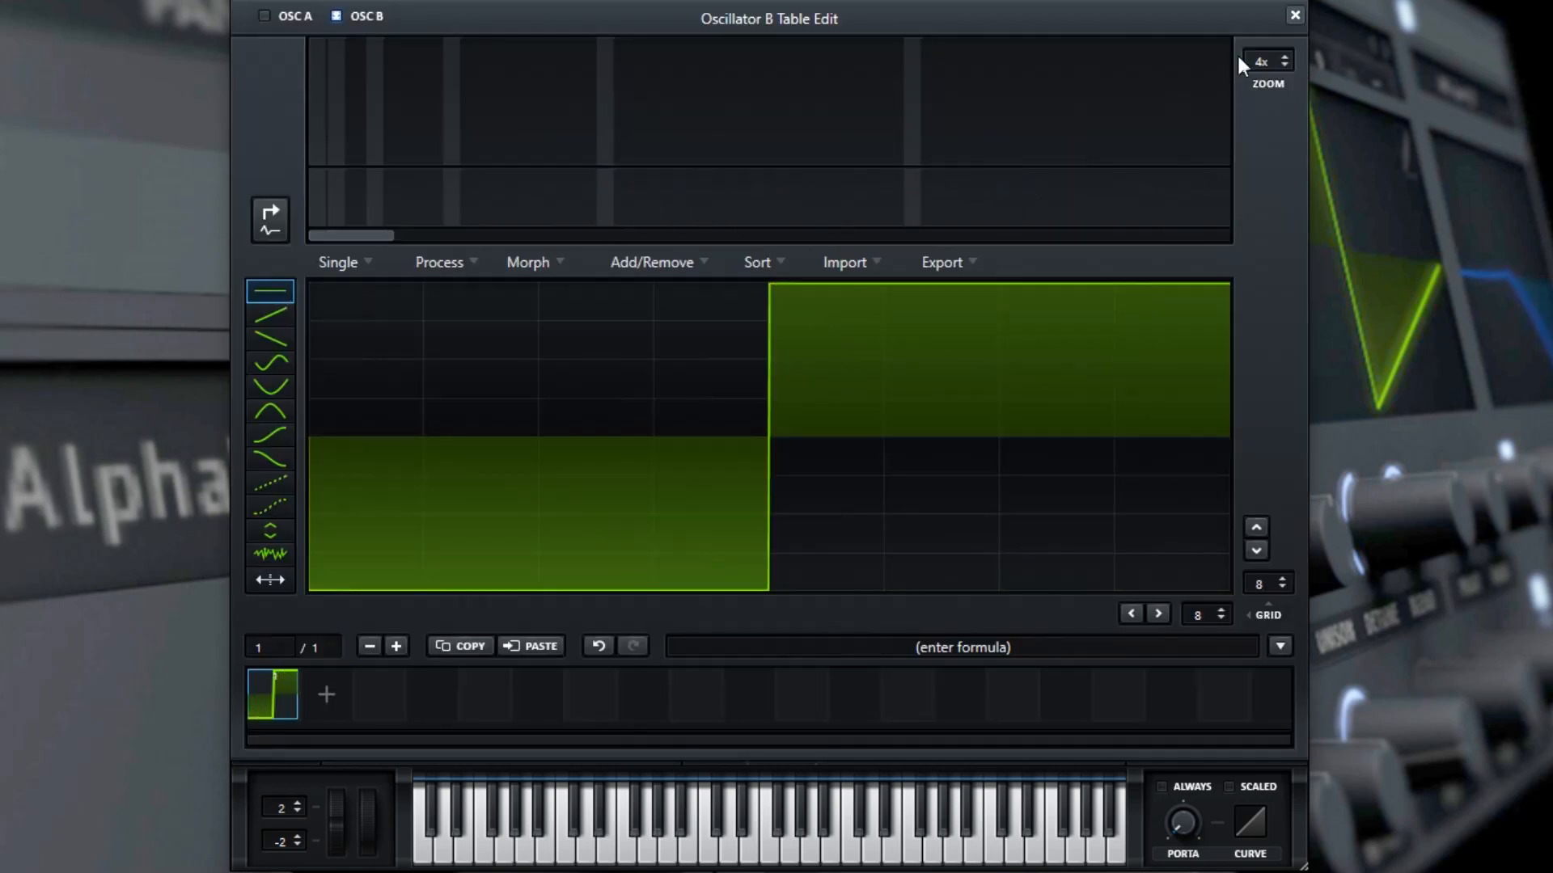
pyautogui.click(1294, 16)
# Step: Turn down oscillator A's starting phase and the random phase of both oscillators
pyautogui.moveTo(657, 343); pyautogui.dragTo(626, 575)
pyautogui.moveTo(692, 339); pyautogui.dragTo(678, 523)
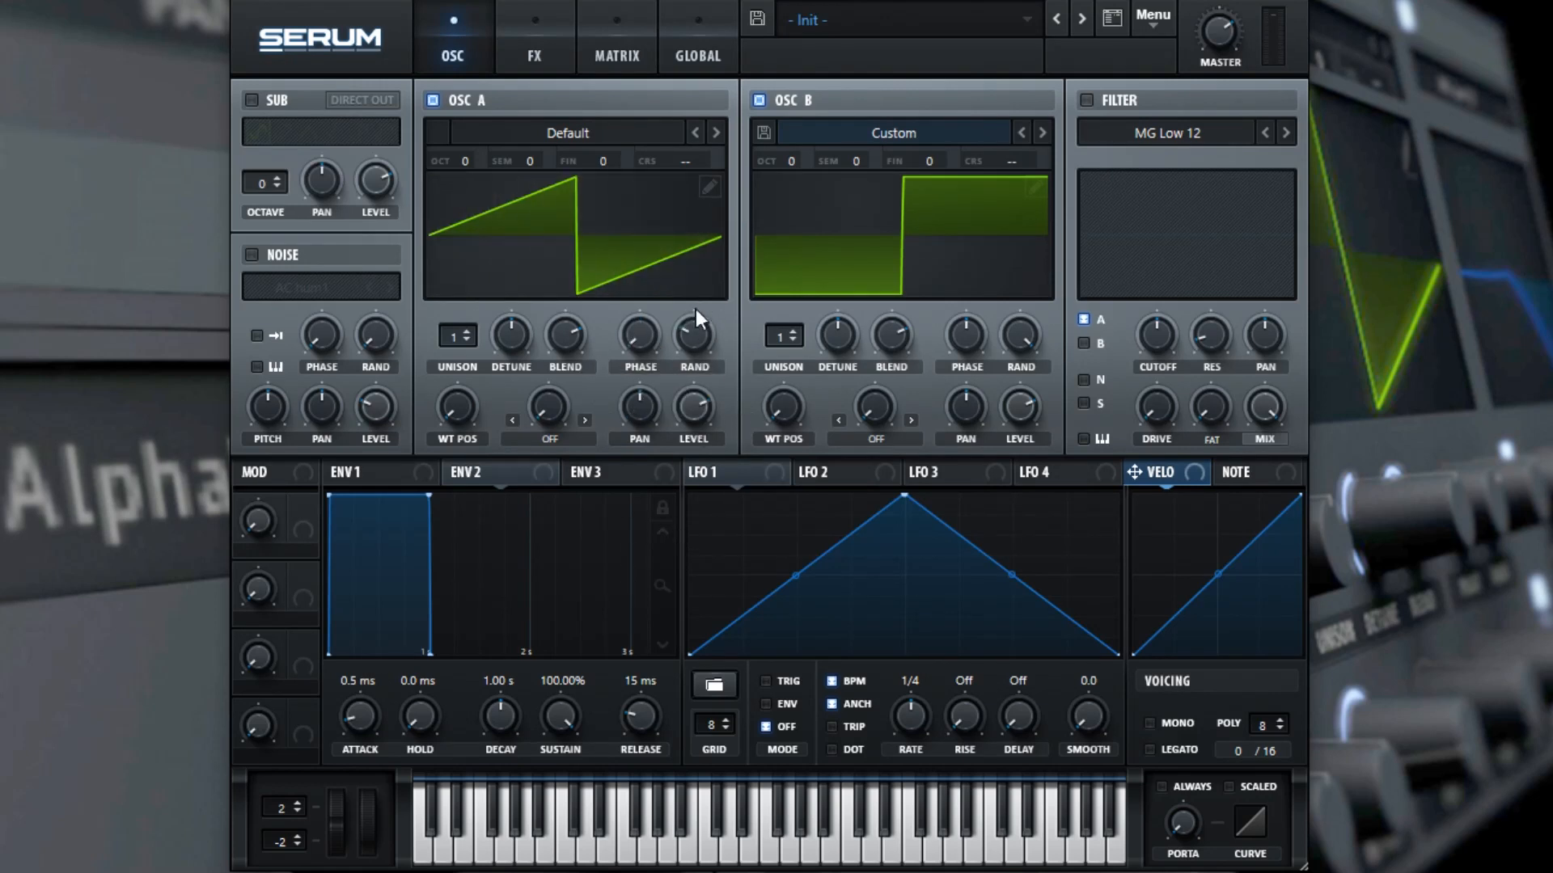
pyautogui.moveTo(1020, 336); pyautogui.dragTo(998, 685)
# Step: Compare the sound with oscillator B switched off and on while oscillator A stays enabled
pyautogui.click(759, 101)
pyautogui.click(757, 98)
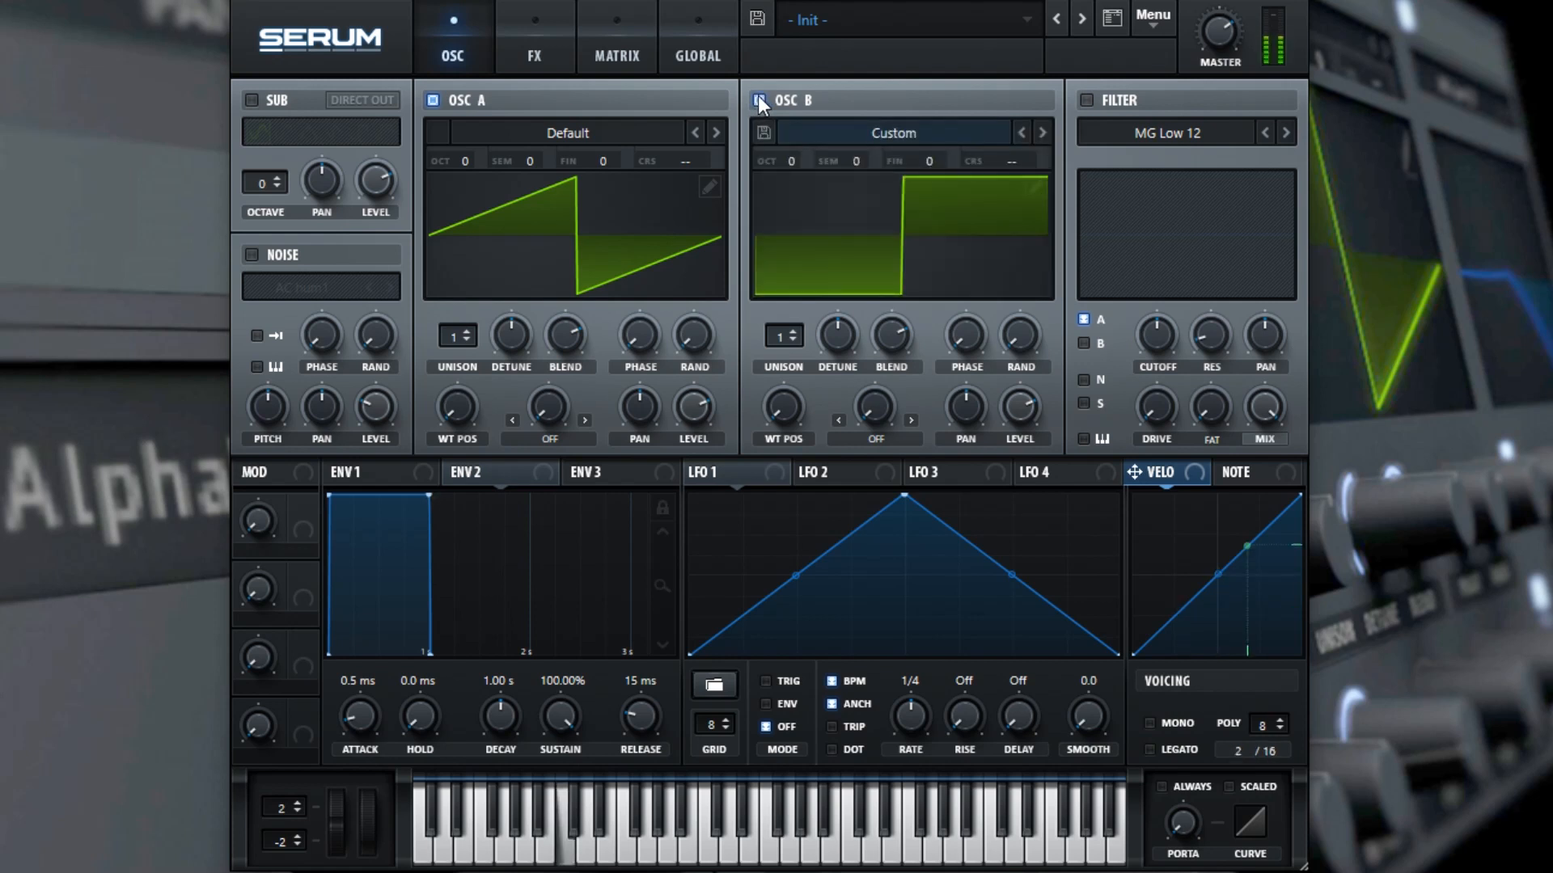
pyautogui.click(758, 99)
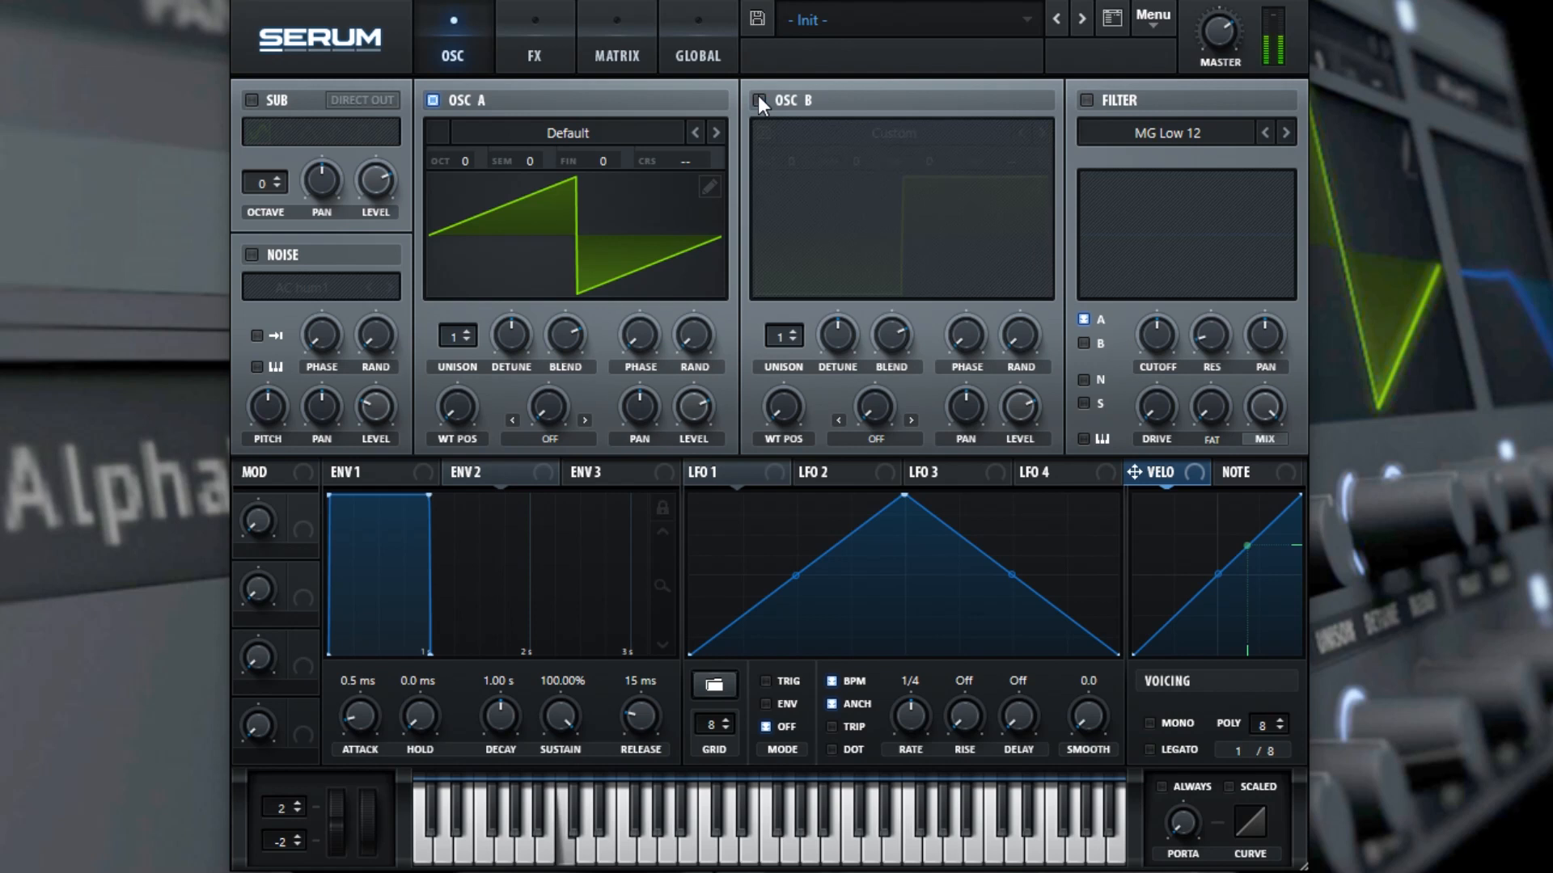
pyautogui.click(758, 98)
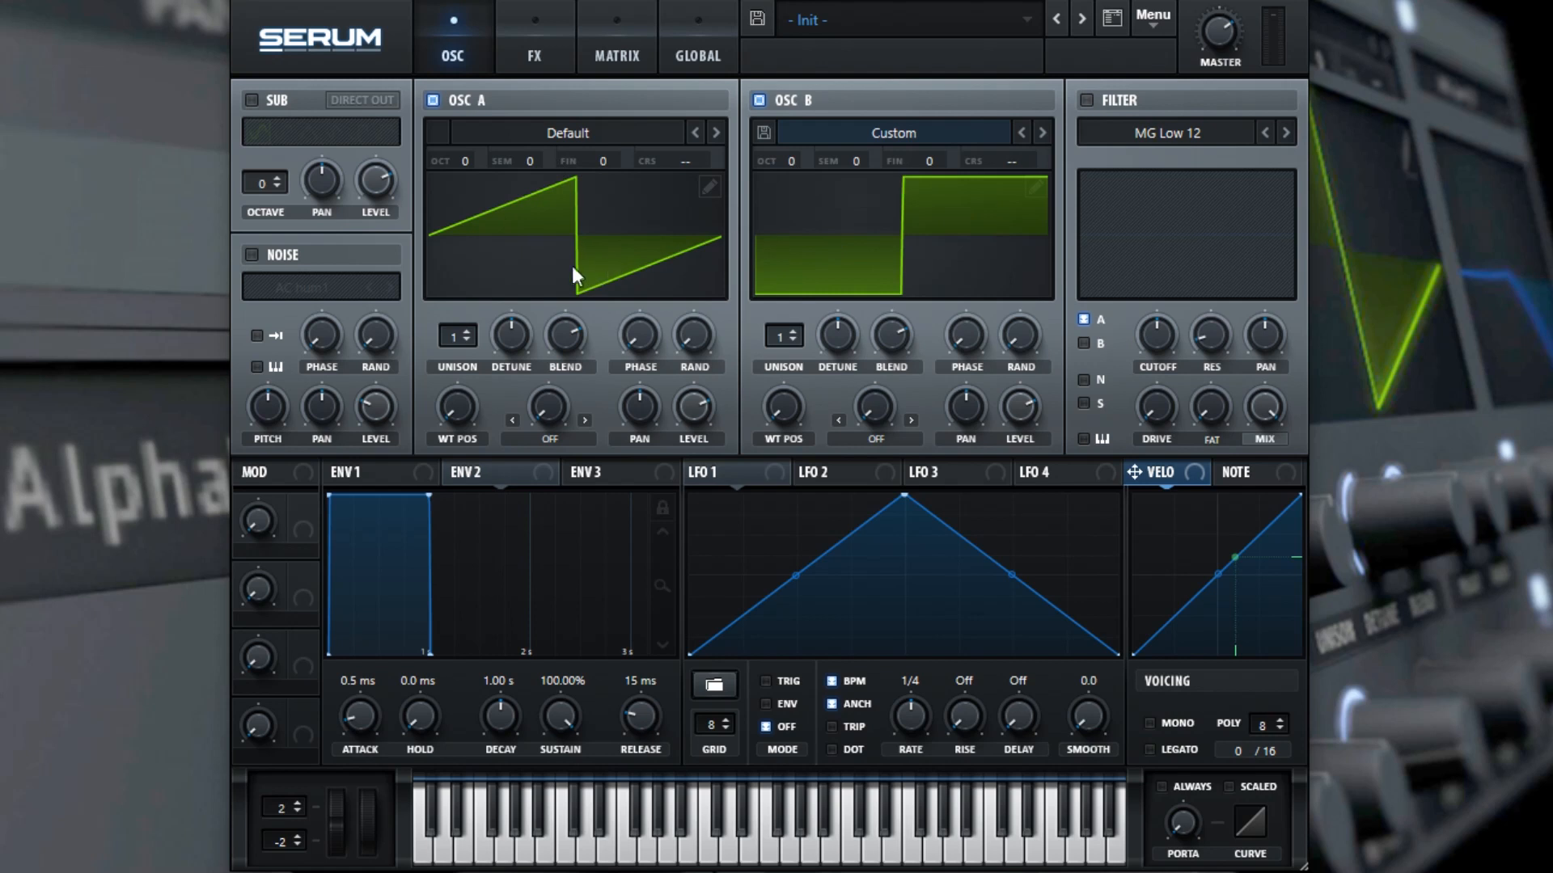
# Step: Compare the sound with oscillator A switched off and on while oscillator B stays enabled
pyautogui.click(432, 100)
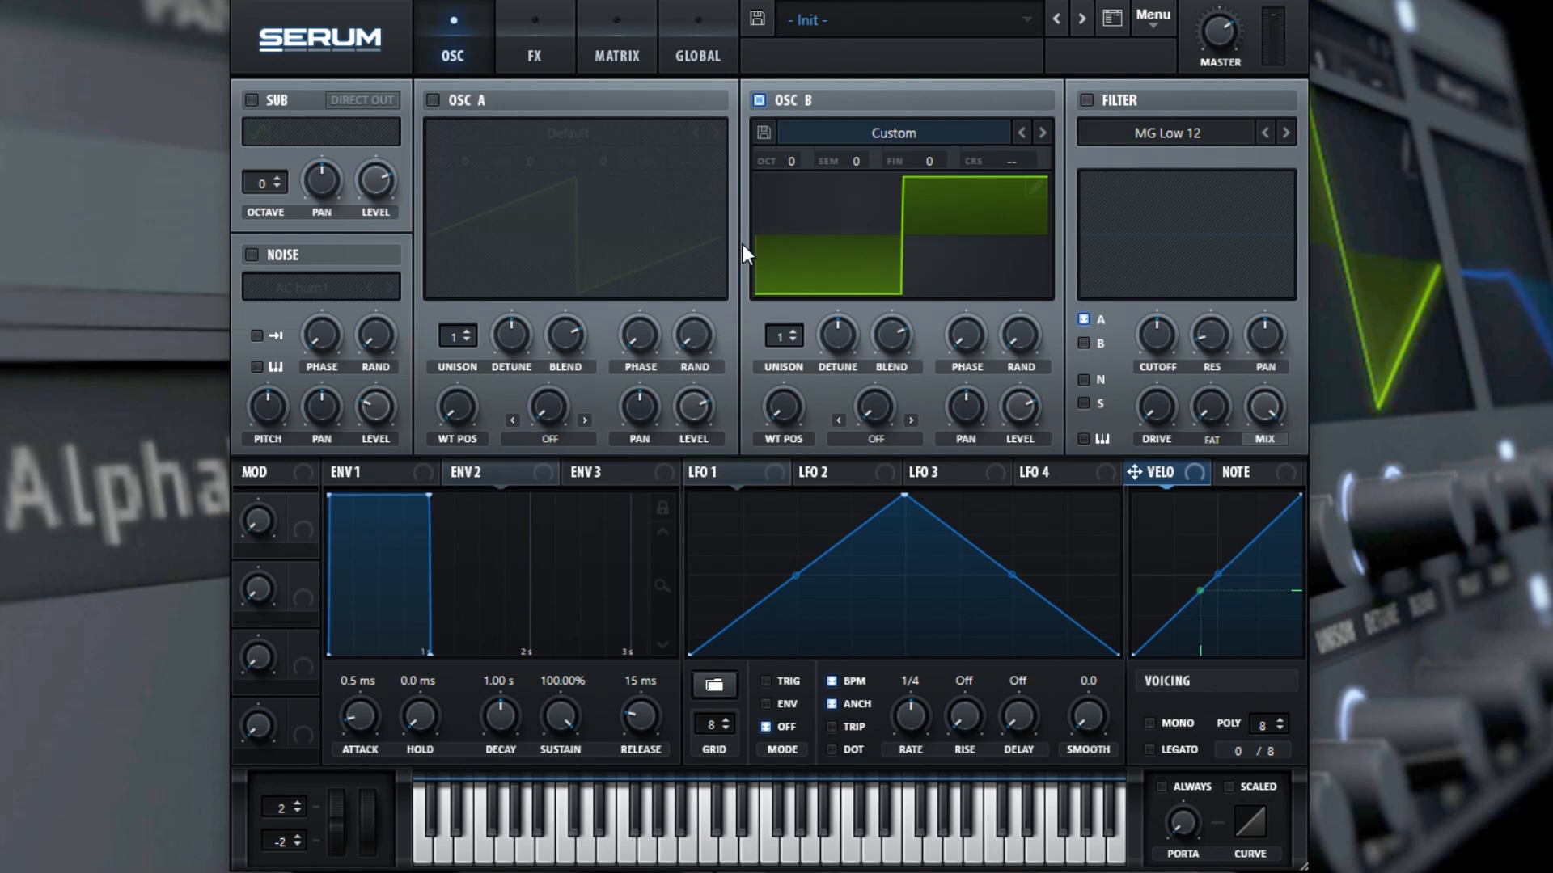
pyautogui.click(433, 99)
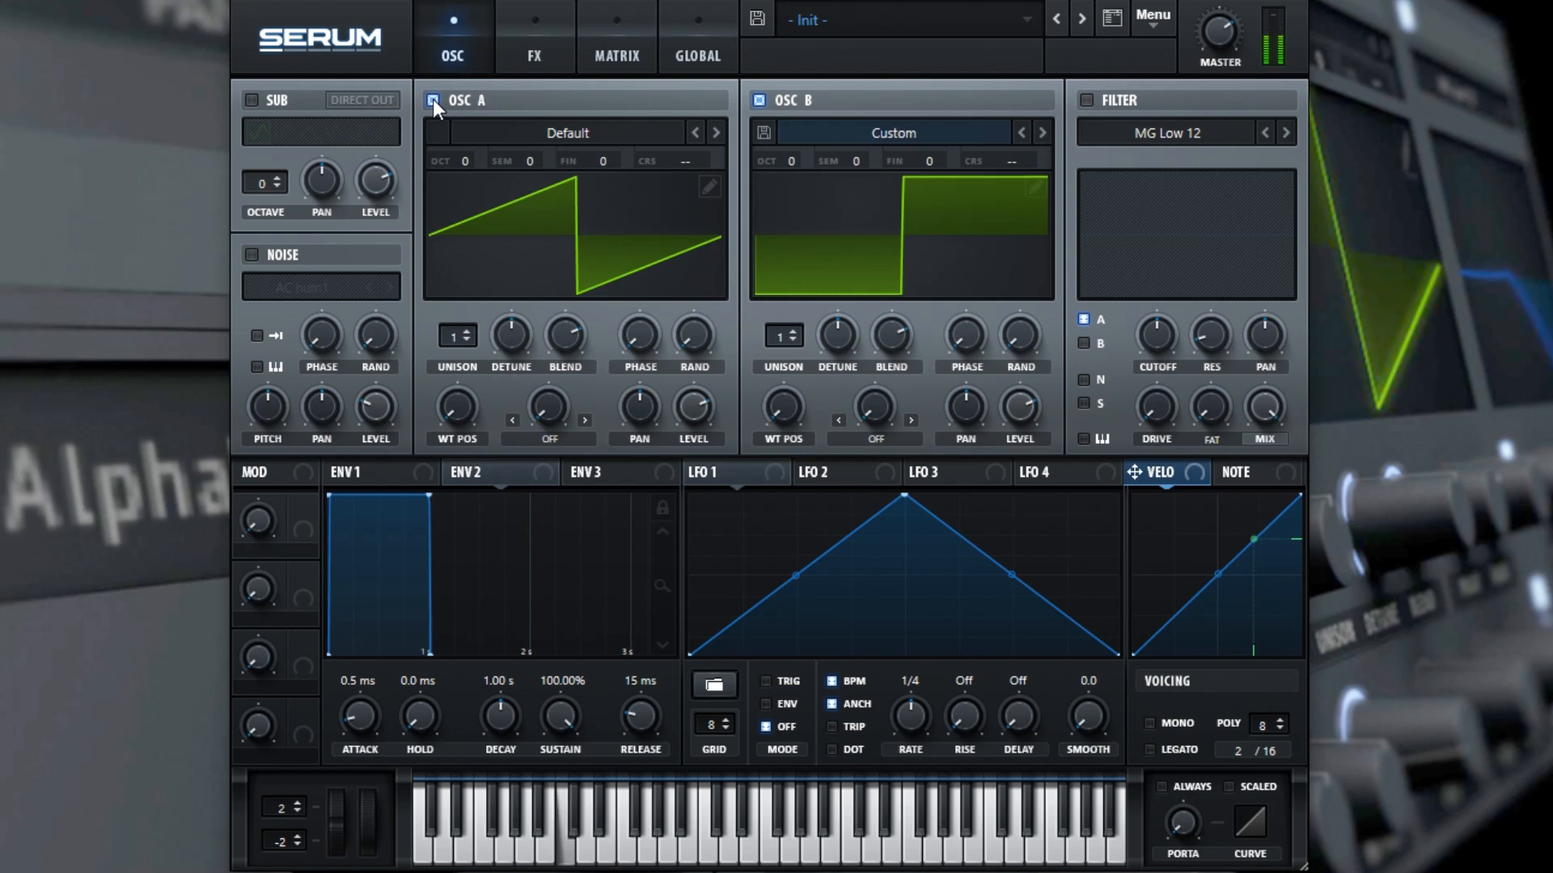
pyautogui.click(433, 99)
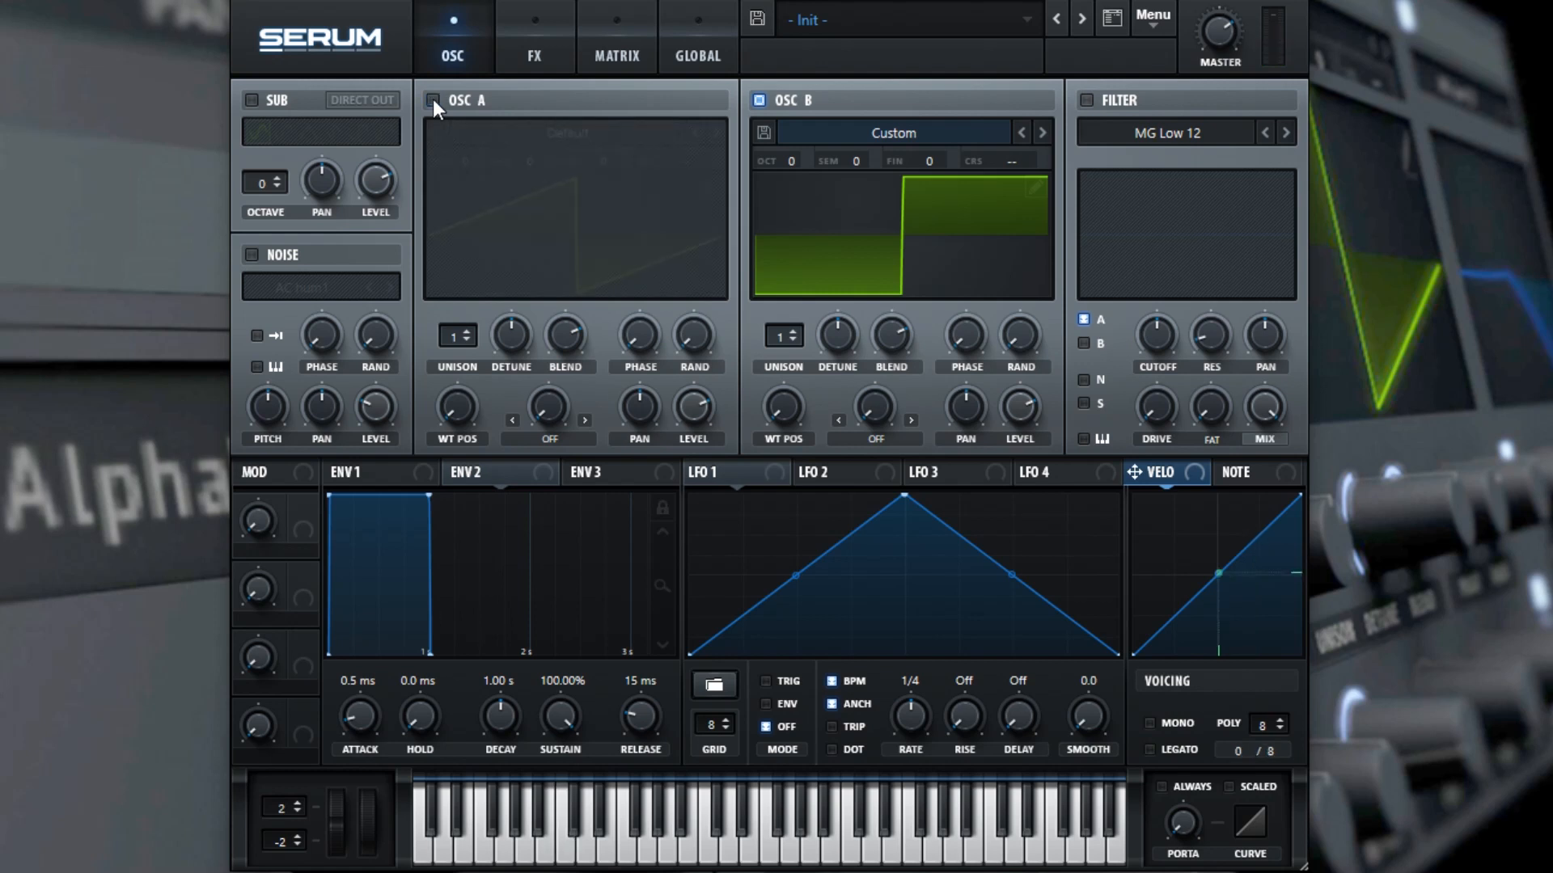
pyautogui.click(432, 100)
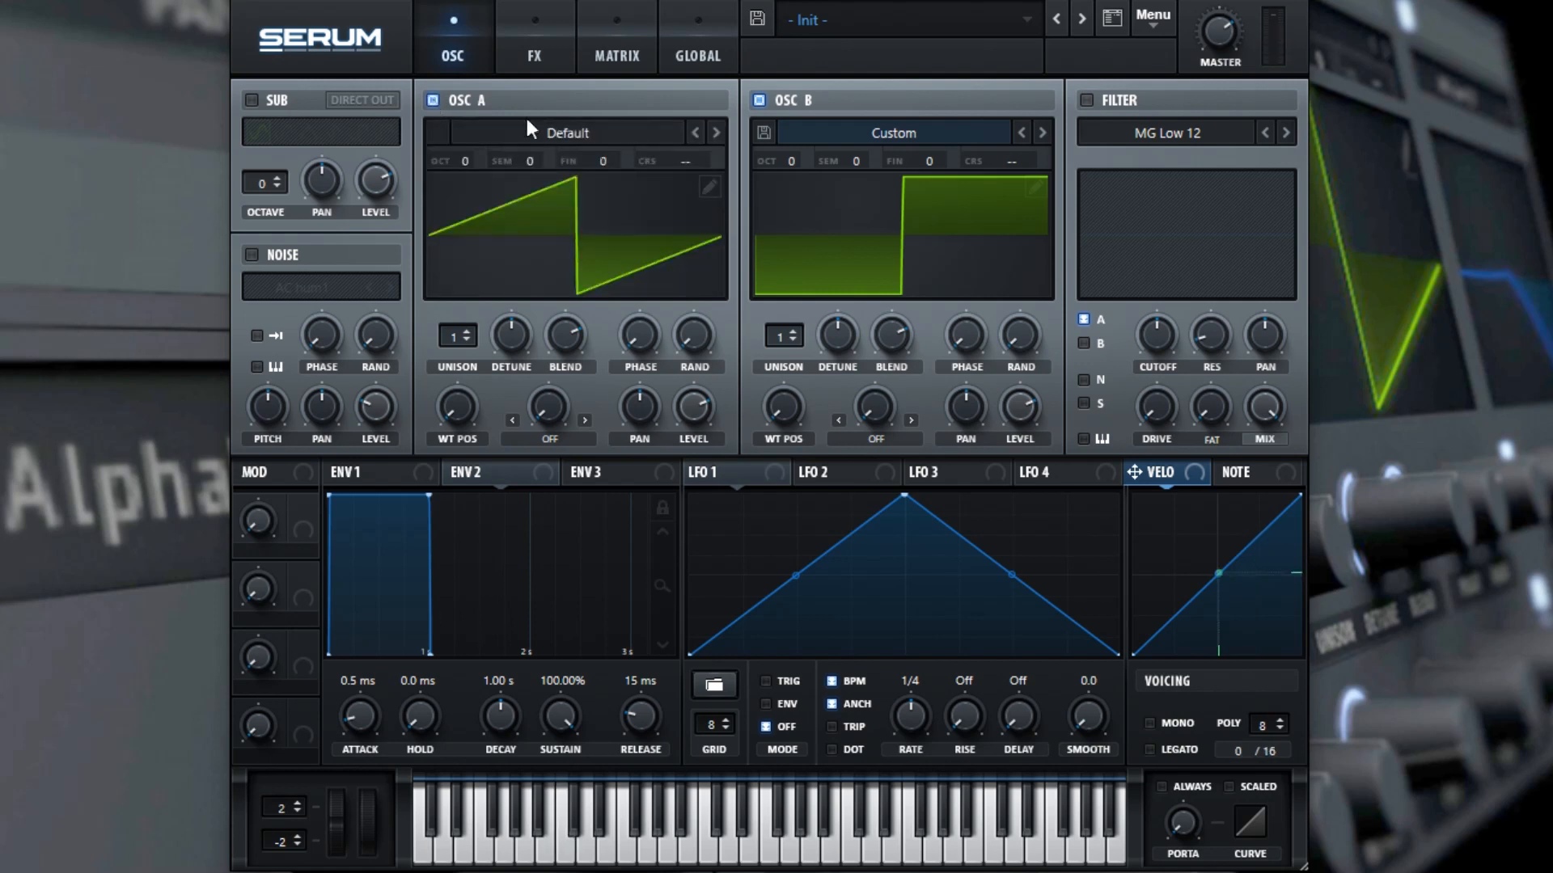
# Step: Redraw oscillator A's waveform as the same low-then-high square as oscillator B's, and compare the sound with B off and on
pyautogui.click(710, 185)
pyautogui.moveTo(348, 581); pyautogui.dragTo(728, 582)
pyautogui.moveTo(826, 341)
pyautogui.mouseDown()
pyautogui.moveTo(831, 295)
pyautogui.moveTo(1222, 299)
pyautogui.mouseUp()
pyautogui.click(1295, 16)
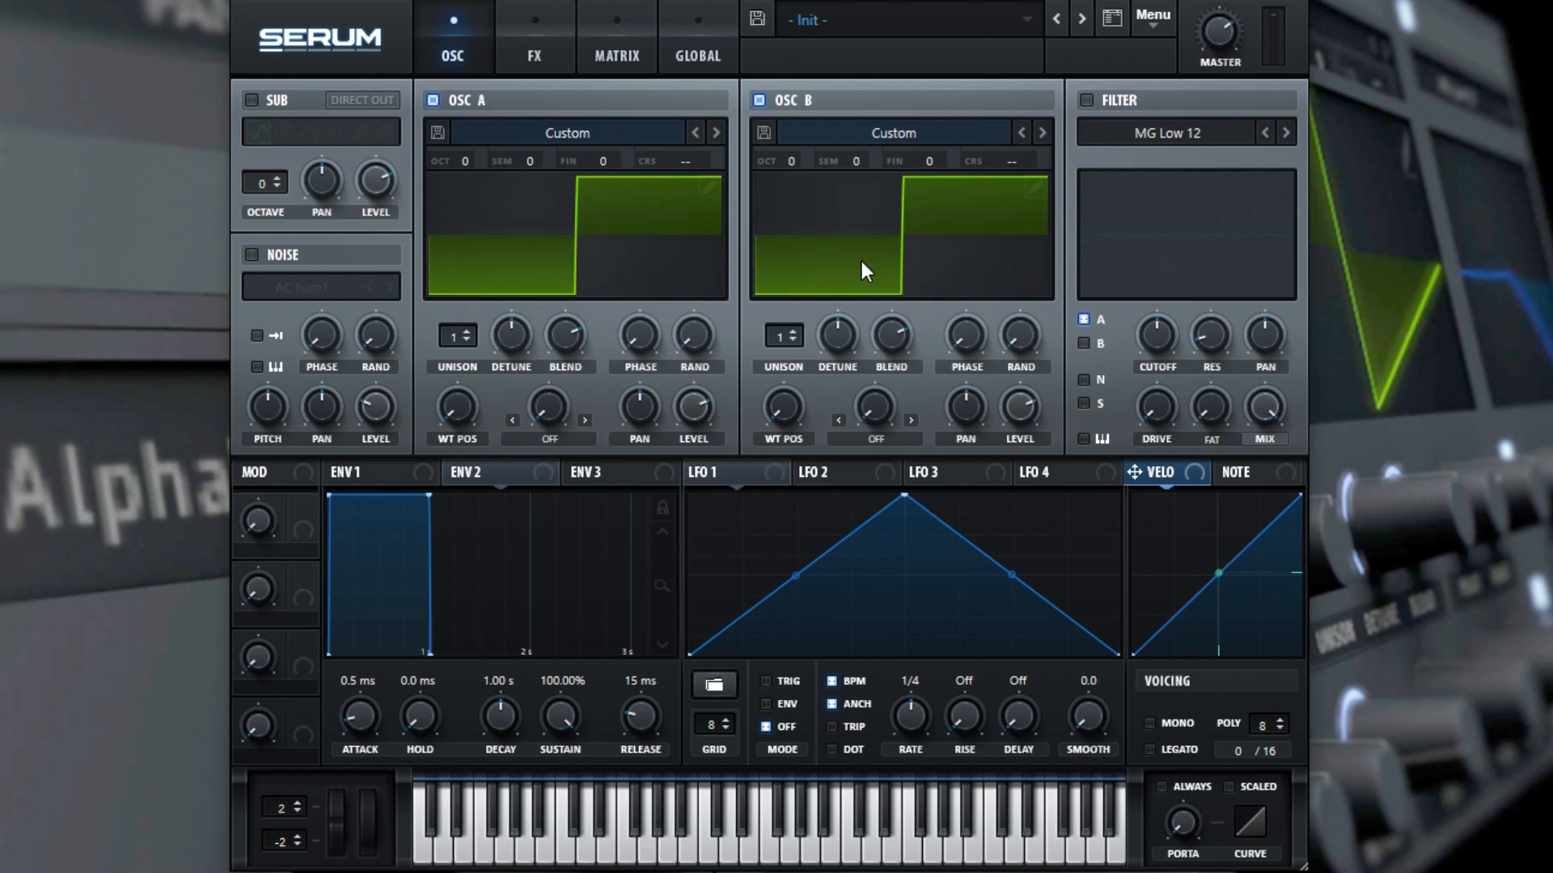
pyautogui.click(760, 101)
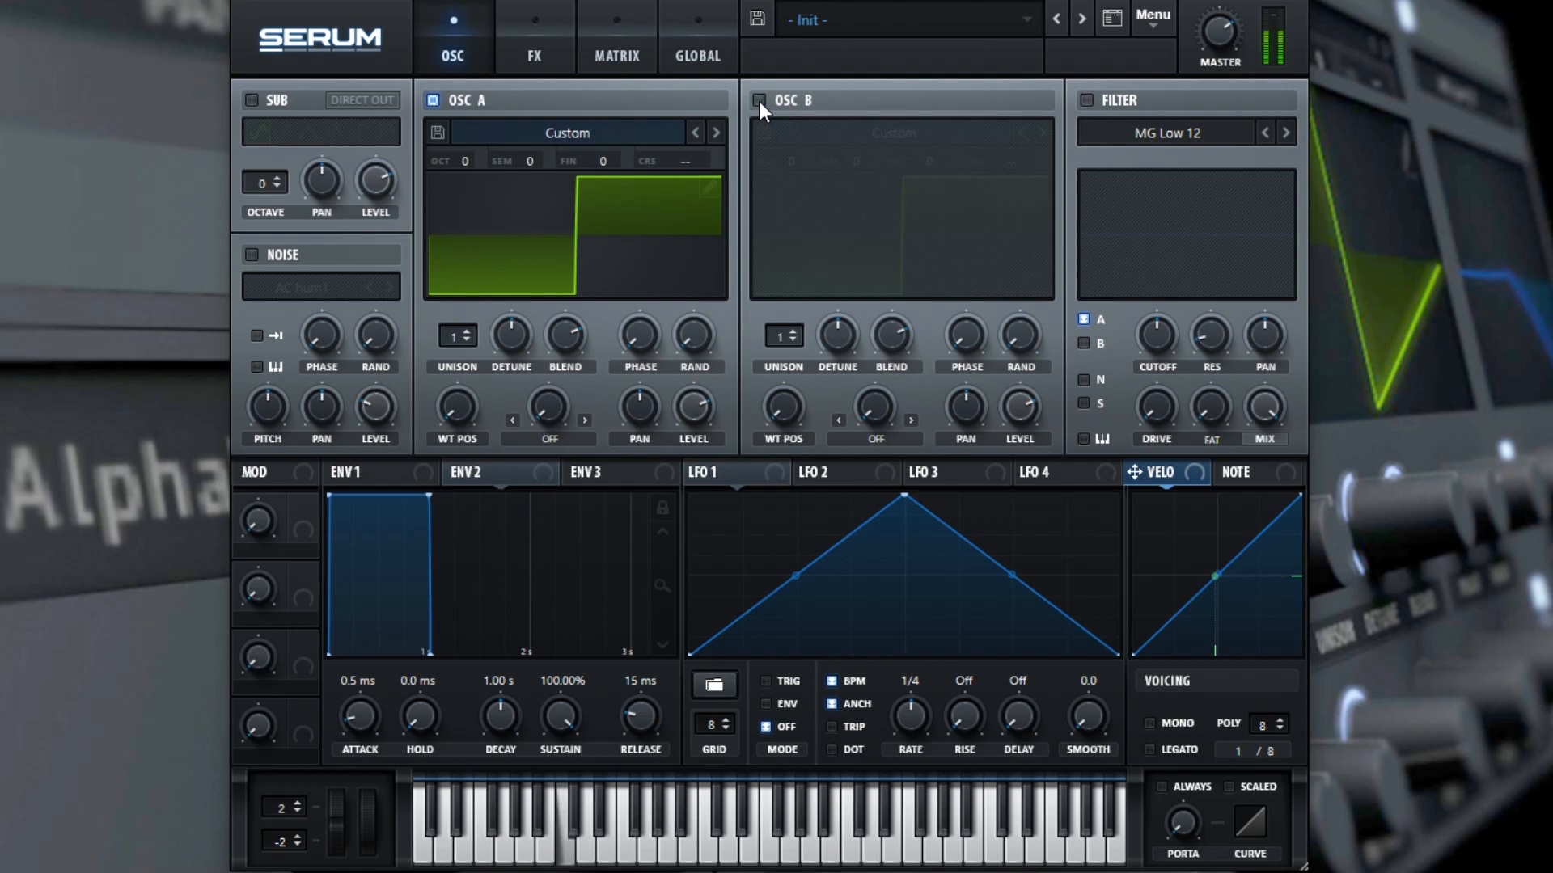
pyautogui.click(758, 100)
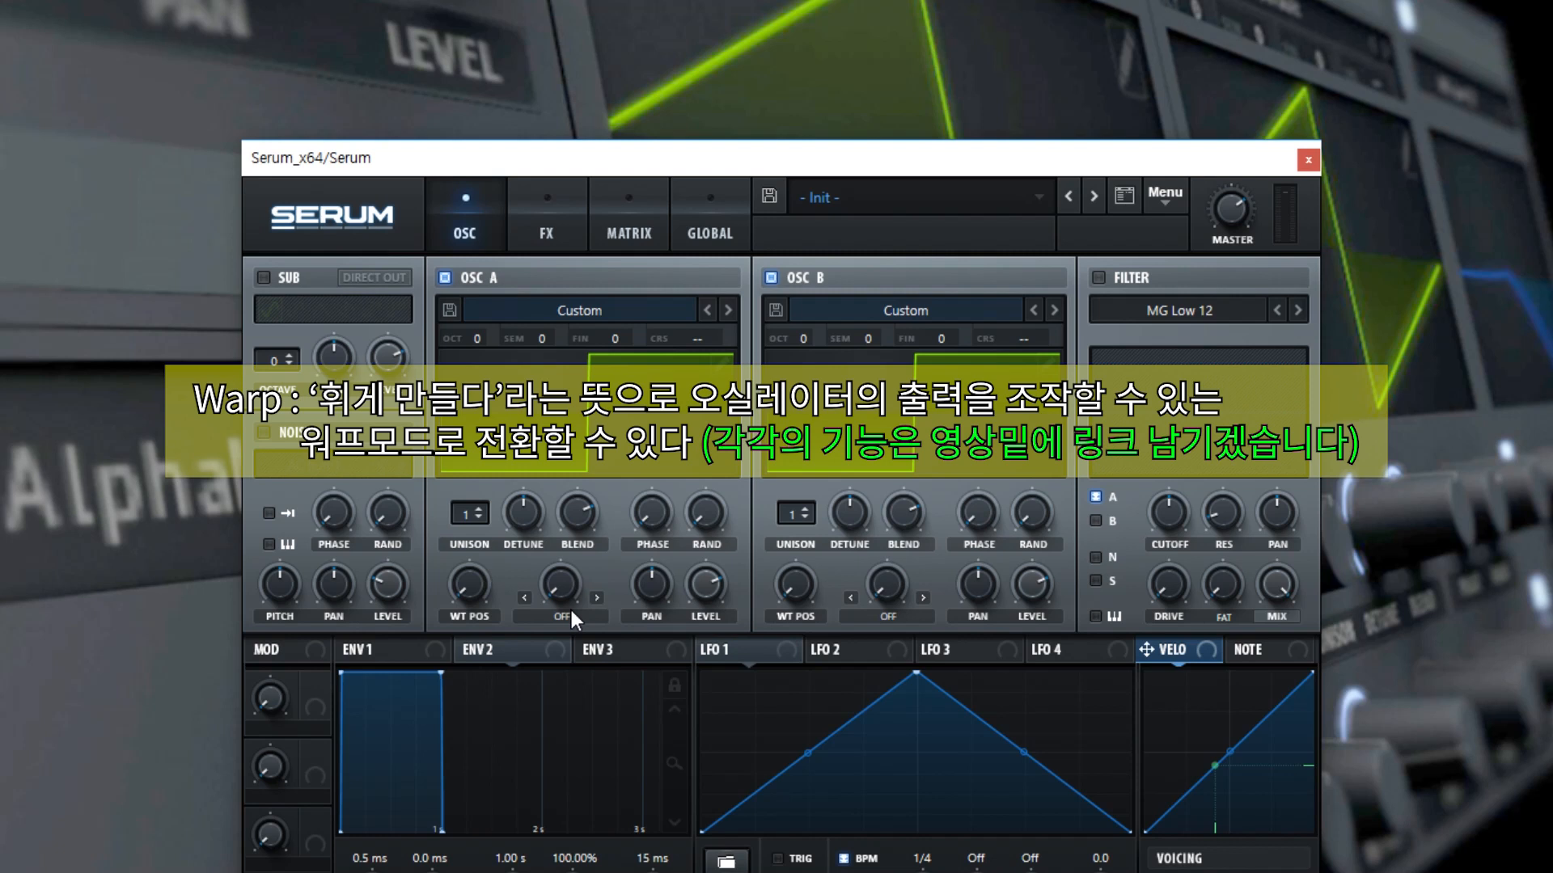
# Step: Try the Bend - and Sync (Window 1/2) warp modes on oscillator A with different warp amounts
pyautogui.click(572, 611)
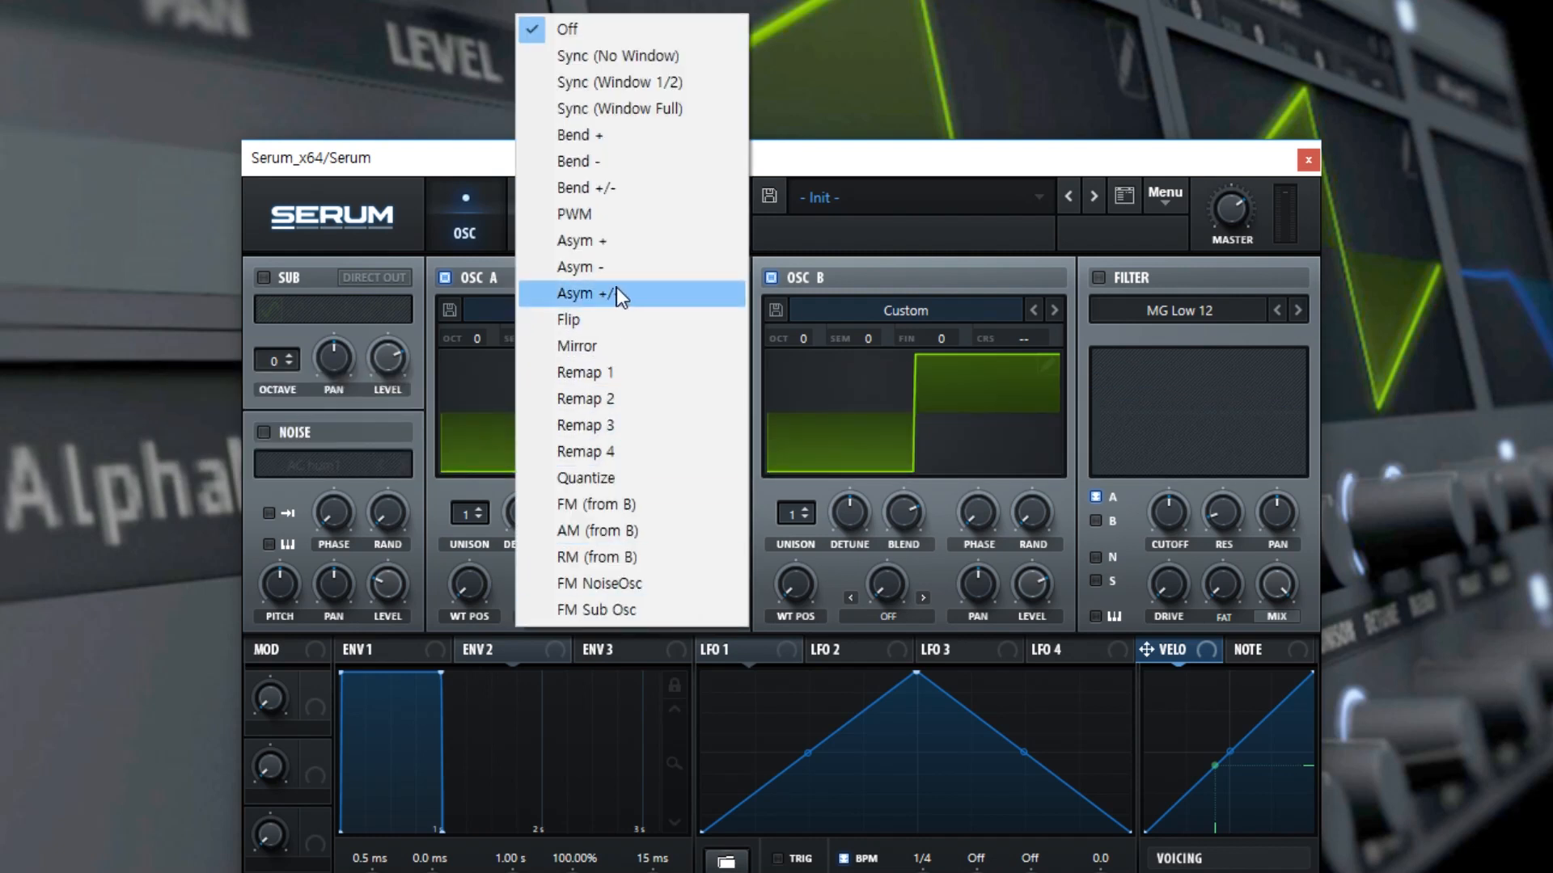
pyautogui.click(619, 159)
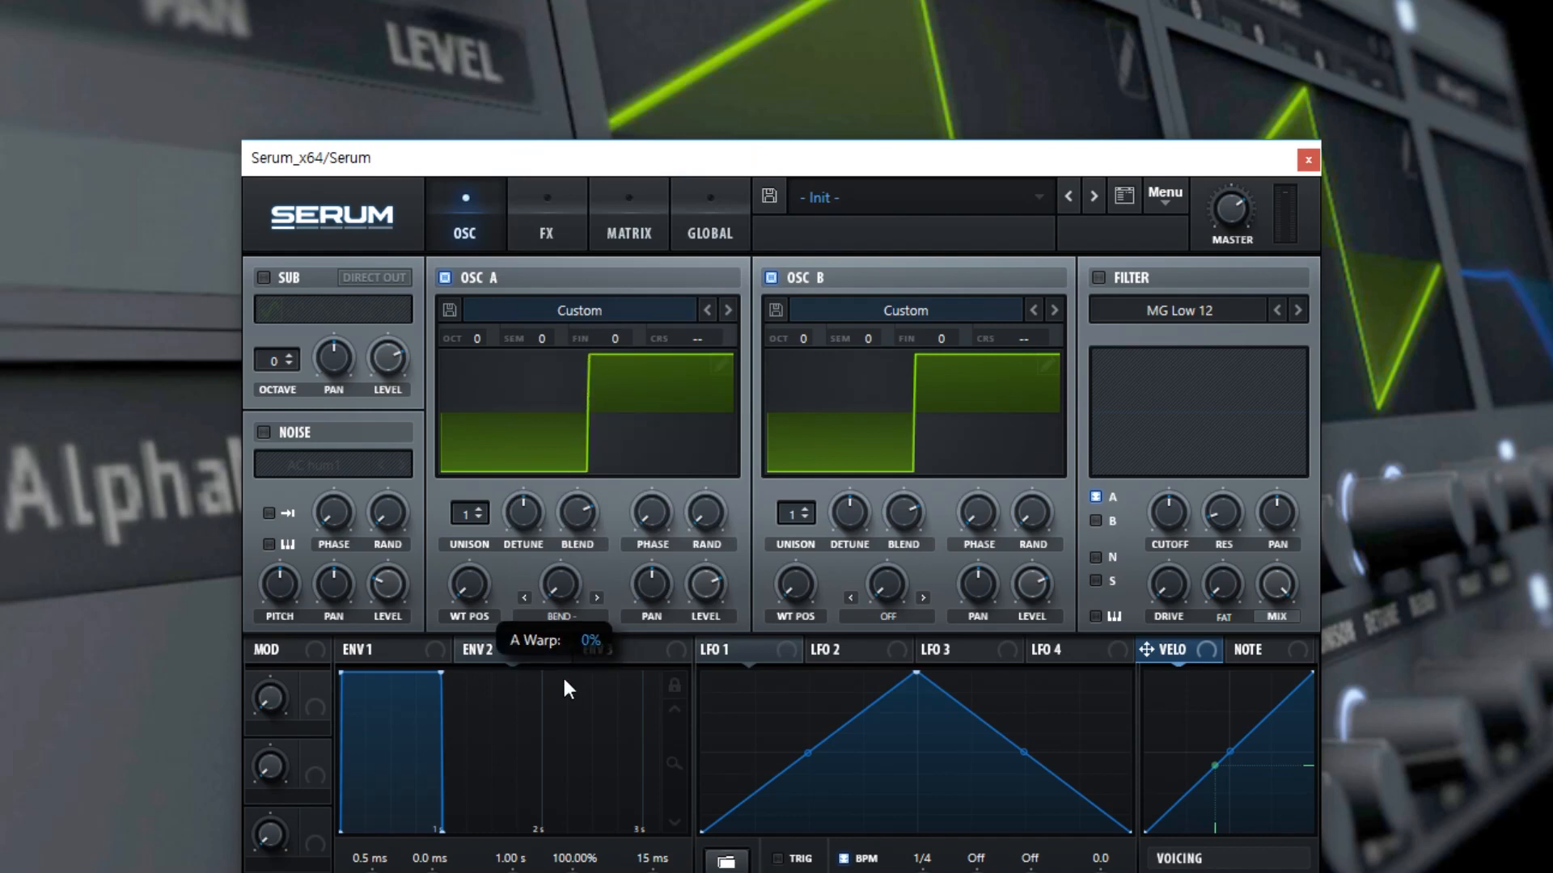
pyautogui.click(557, 615)
pyautogui.click(613, 71)
pyautogui.moveTo(562, 588); pyautogui.dragTo(581, 644)
# Step: Set oscillator A's warp mode to Sync (Window Full) and adjust its warp amount
pyautogui.click(574, 619)
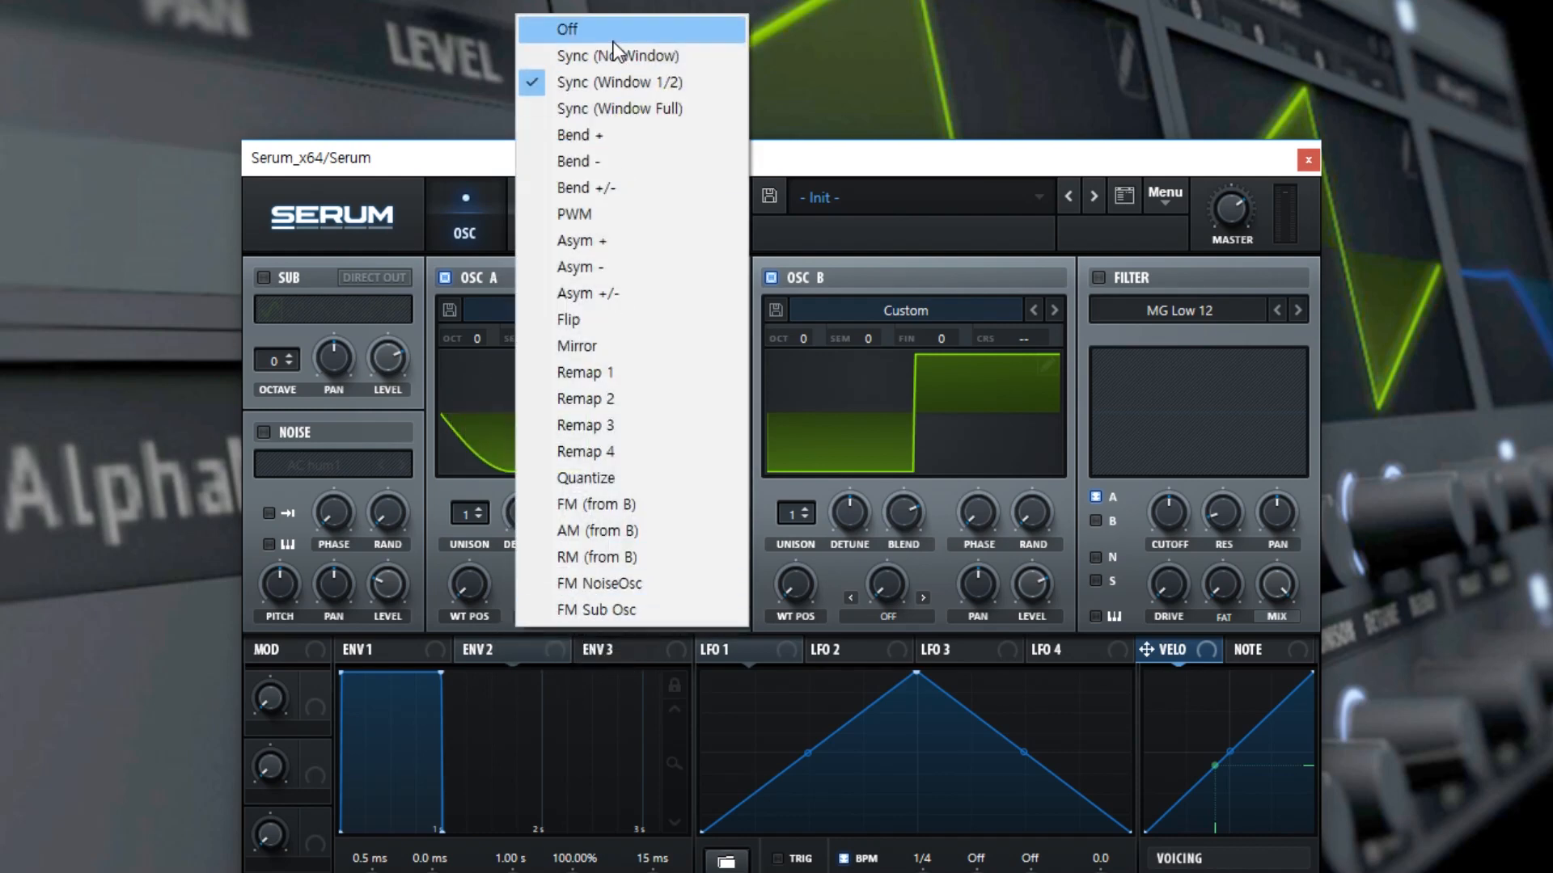
pyautogui.click(609, 110)
pyautogui.moveTo(560, 582)
pyautogui.mouseDown()
pyautogui.moveTo(585, 398)
pyautogui.moveTo(569, 566)
pyautogui.mouseUp()
pyautogui.click(564, 615)
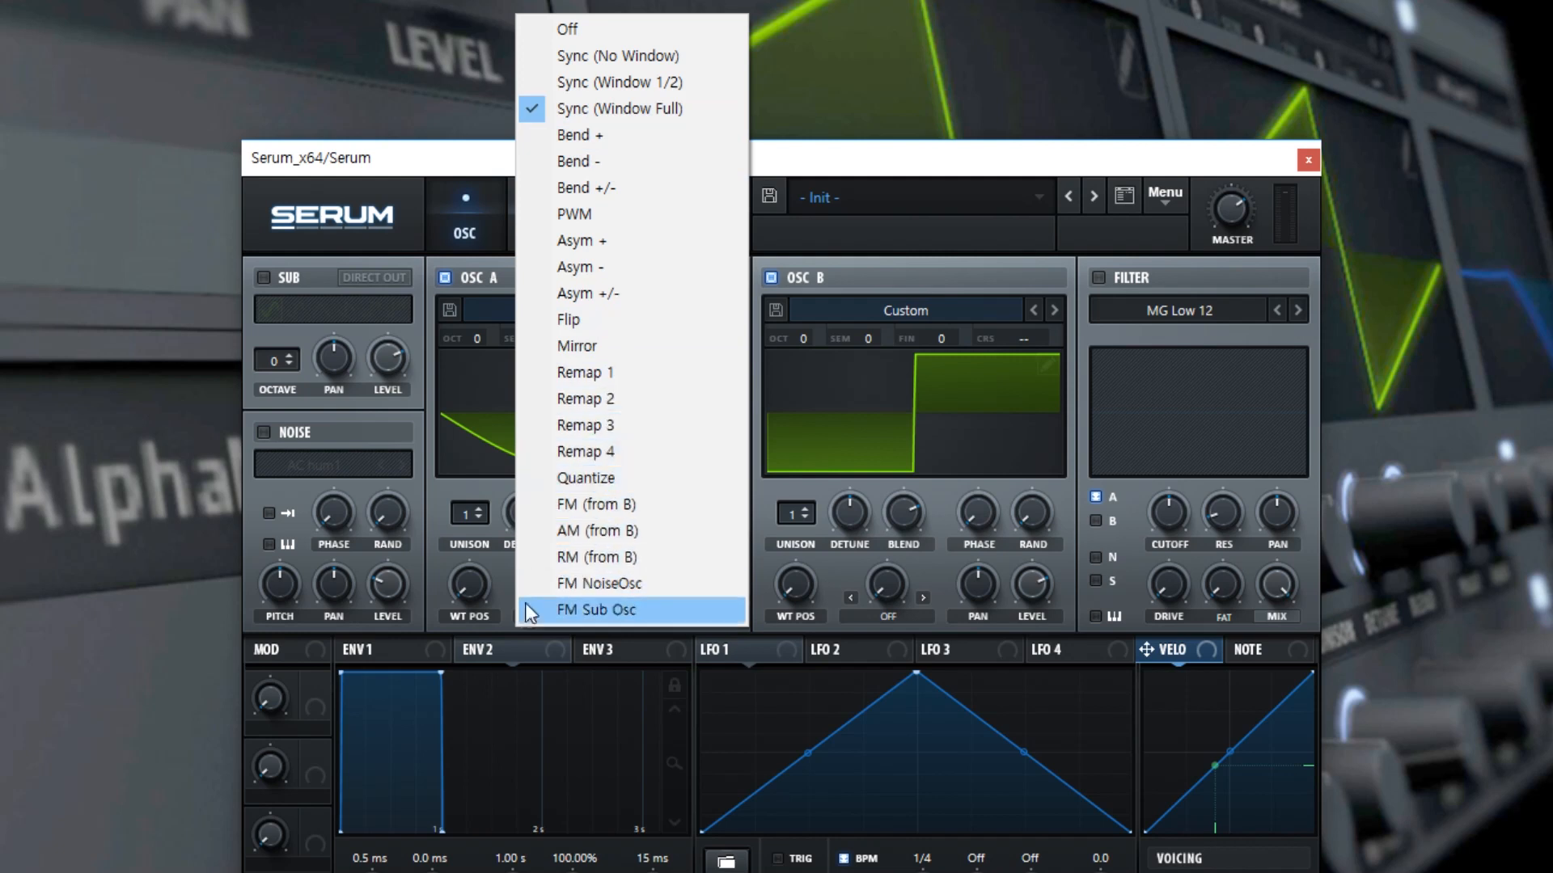
pyautogui.click(498, 623)
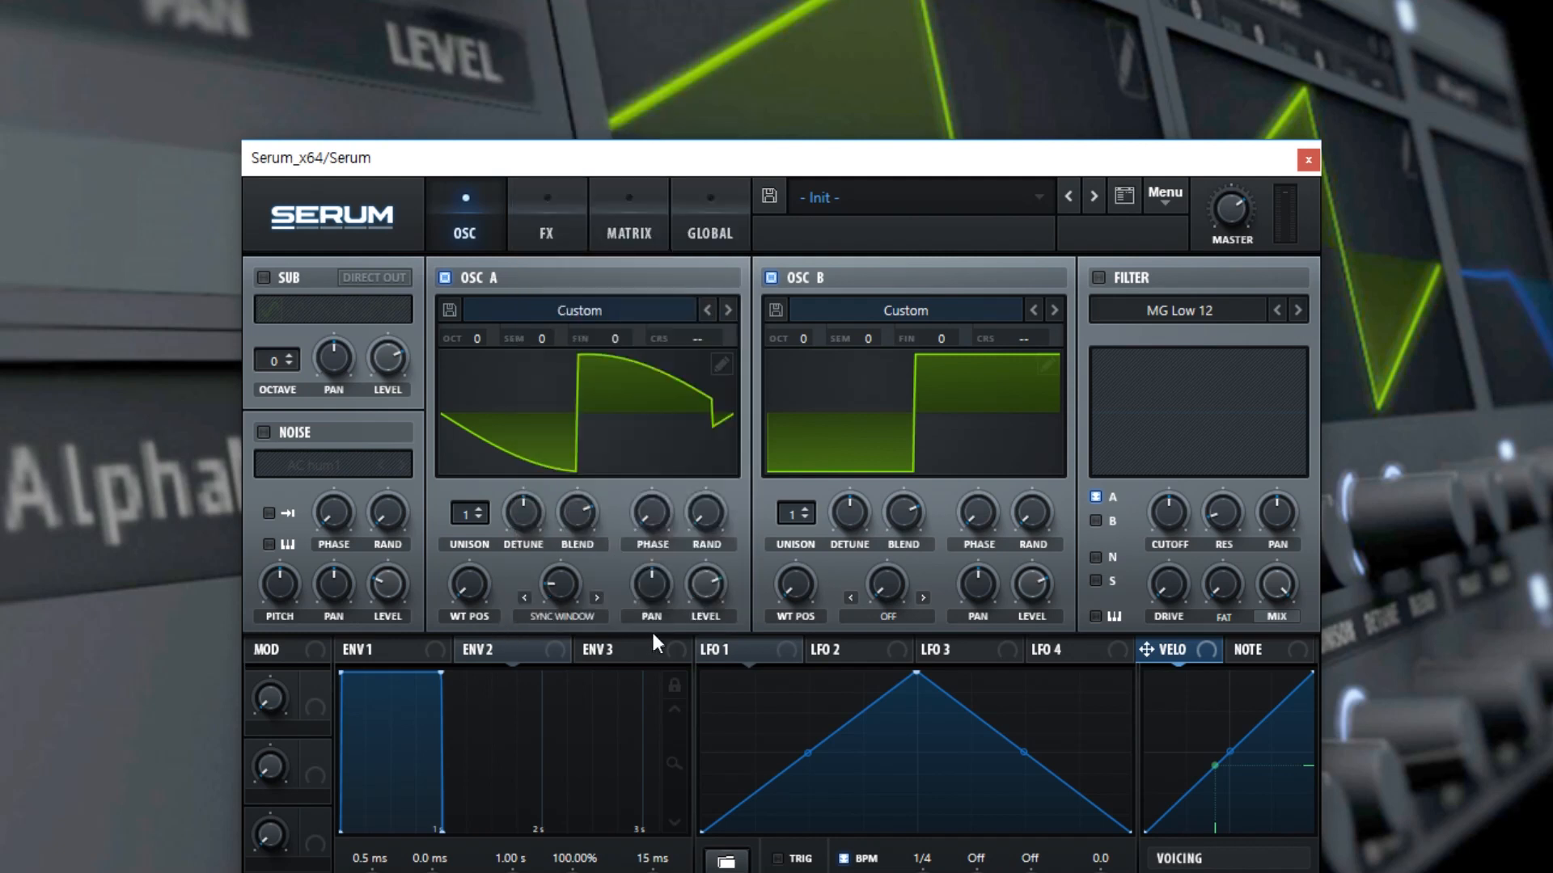